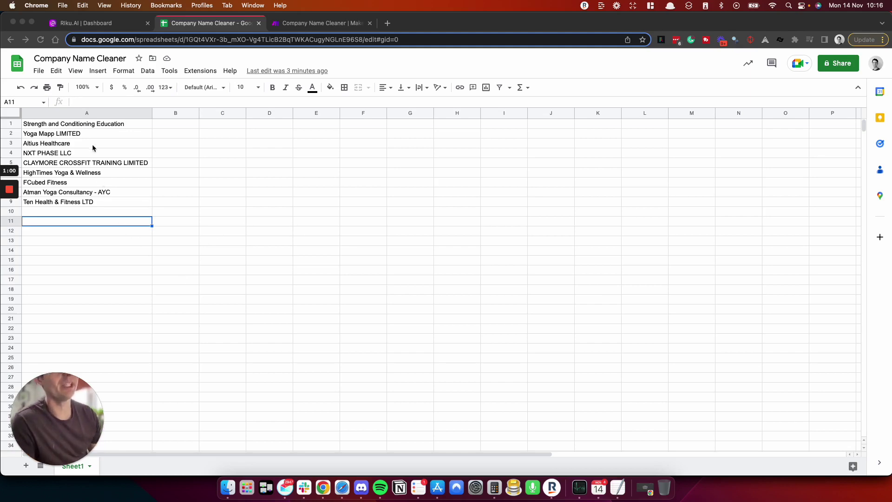
Switch to the Riku.AI GPT-J playground and review cleaning examples such as Promoly
{"action": "left_click", "coordinate": [97, 125]}
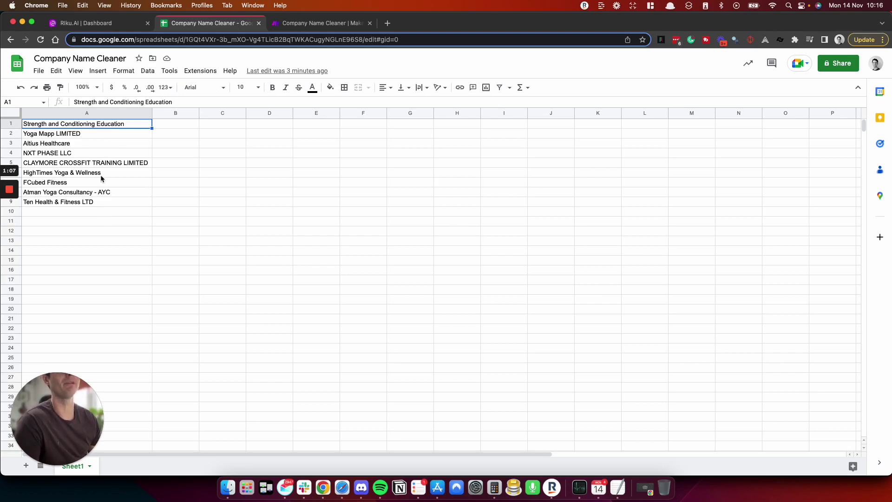
{"action": "left_click", "coordinate": [82, 24]}
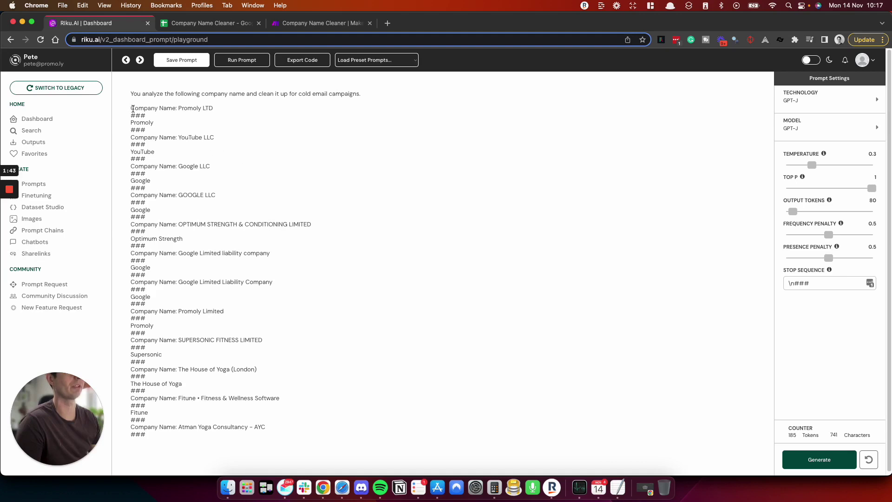
{"action": "left_click_drag", "start_coordinate": [131, 125], "coordinate": [241, 109]}
{"action": "left_click", "coordinate": [165, 122]}
{"action": "left_click_drag", "start_coordinate": [166, 124], "coordinate": [126, 124]}
{"action": "left_click", "coordinate": [176, 138]}
{"action": "left_click", "coordinate": [222, 139]}
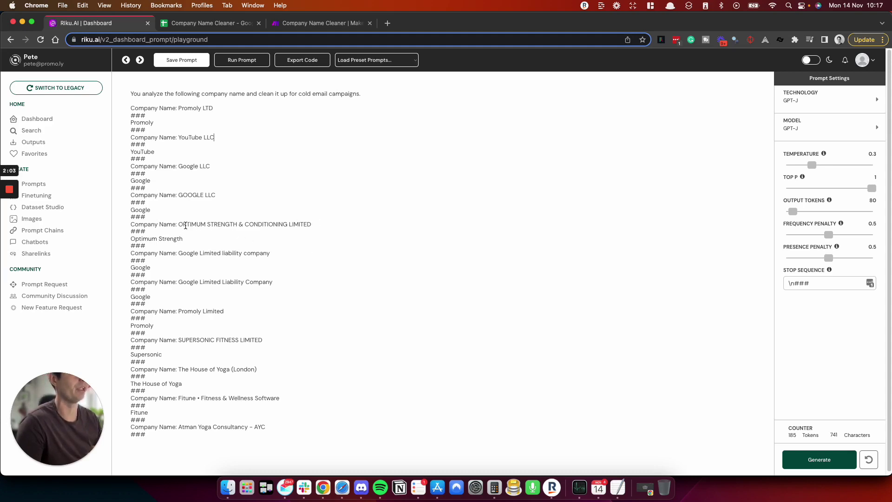
Append ' & Conditioning' after 'Optimum Strength' in the Optimum example's cleaned answer
{"action": "left_click_drag", "start_coordinate": [179, 225], "coordinate": [287, 222]}
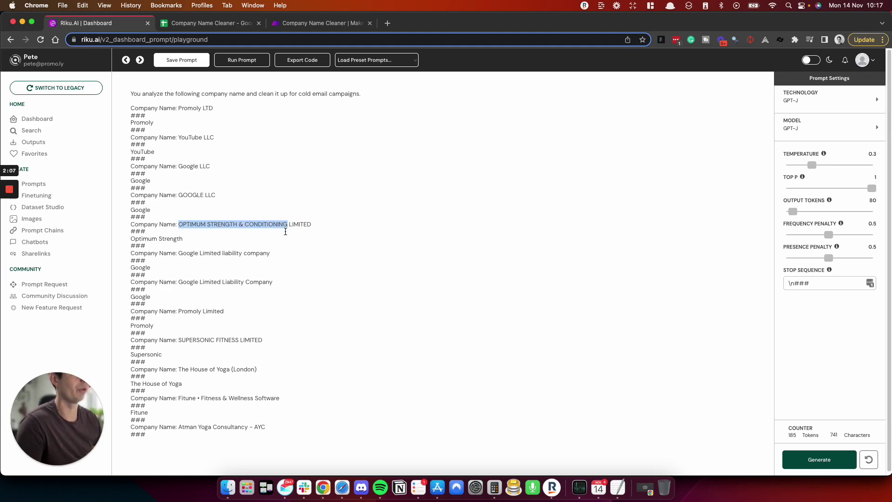
{"action": "left_click", "coordinate": [236, 232]}
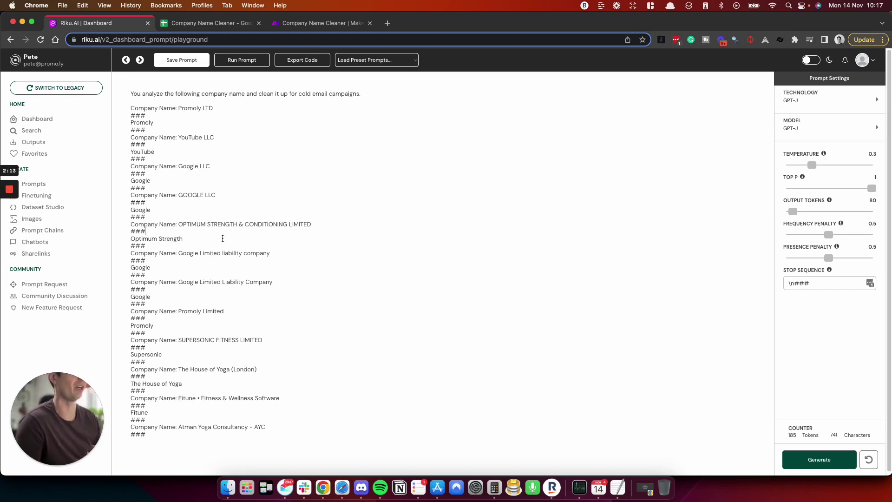
{"action": "left_click", "coordinate": [233, 238]}
{"action": "type", "text": "& "}
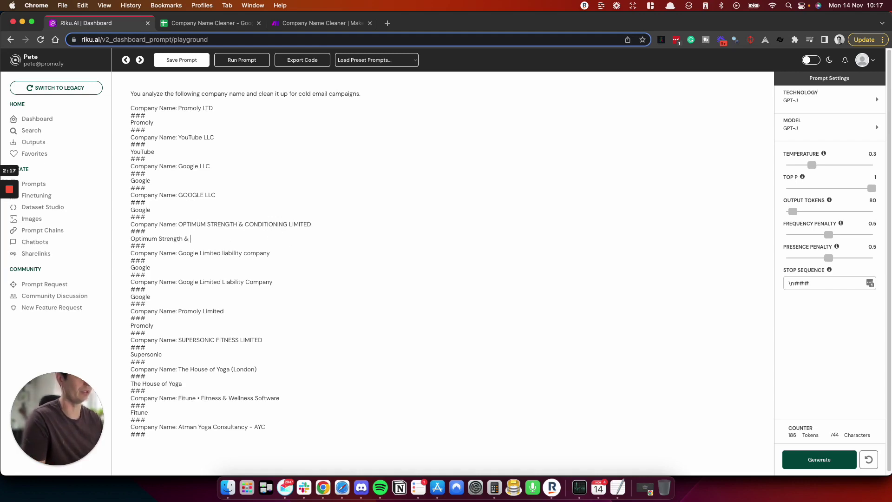
{"action": "type", "text": "Conditioning"}
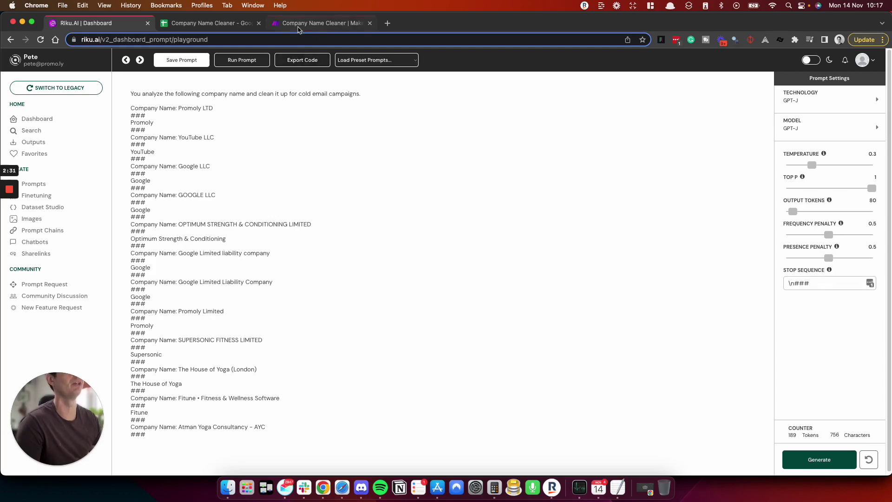
{"action": "left_click", "coordinate": [298, 27]}
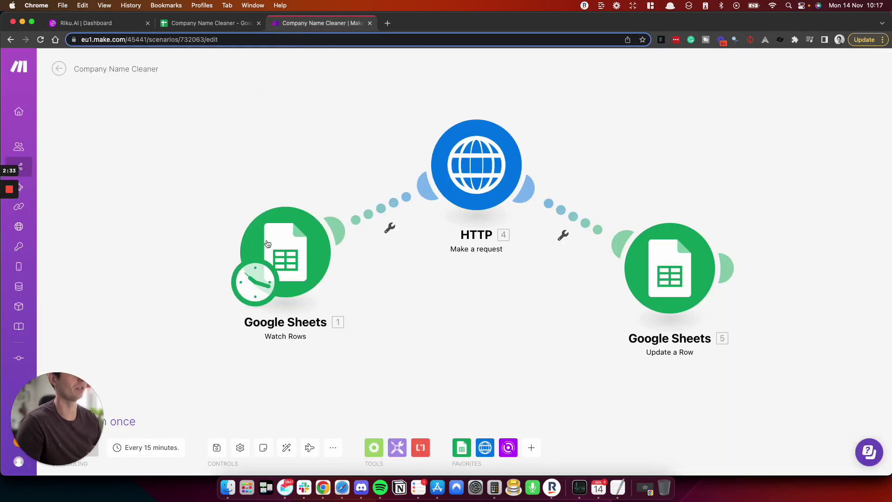
{"action": "left_click", "coordinate": [198, 24]}
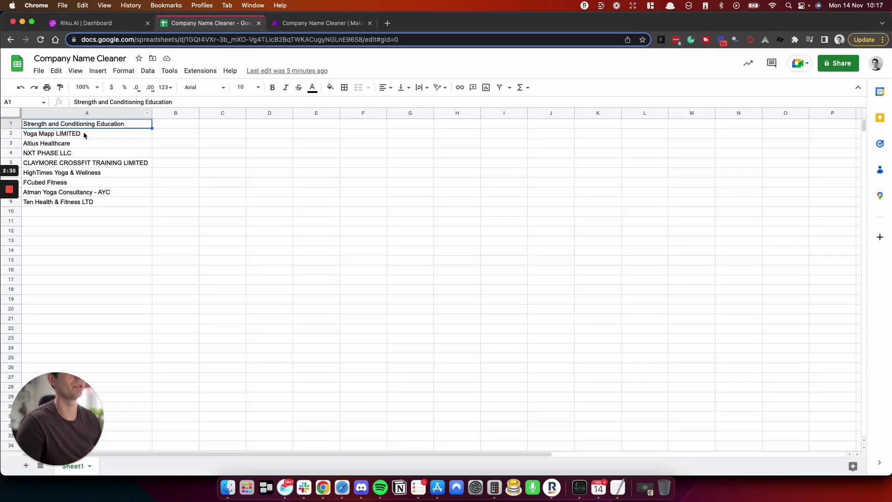
{"action": "left_click_drag", "start_coordinate": [96, 128], "coordinate": [105, 202]}
{"action": "key", "text": "super+z"}
{"action": "left_click", "coordinate": [112, 221]}
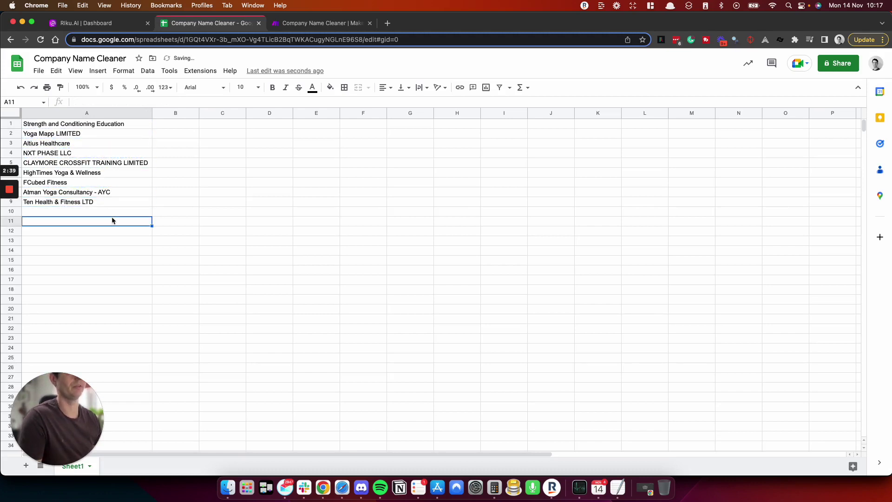
{"action": "left_click", "coordinate": [318, 24]}
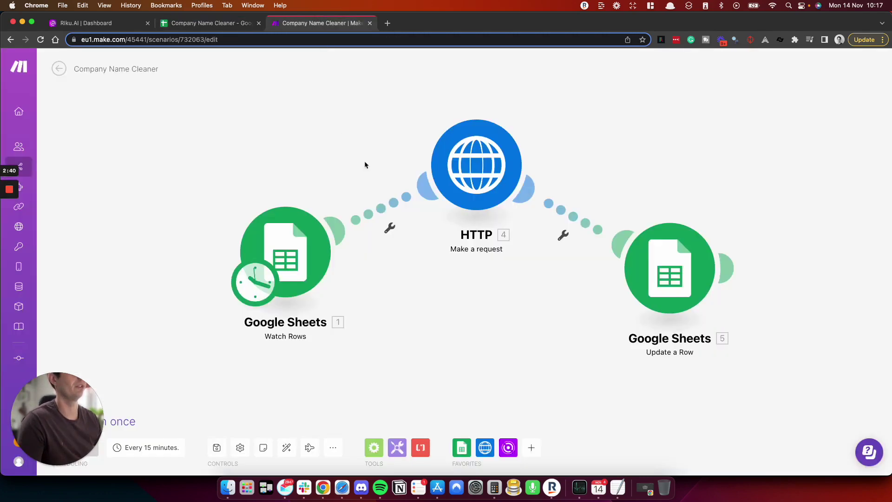
{"action": "left_click", "coordinate": [465, 192]}
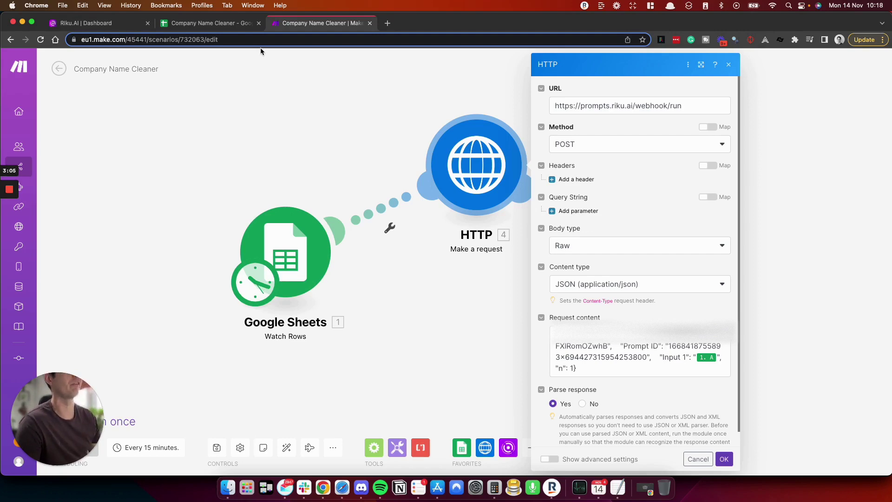
{"action": "left_click", "coordinate": [120, 23]}
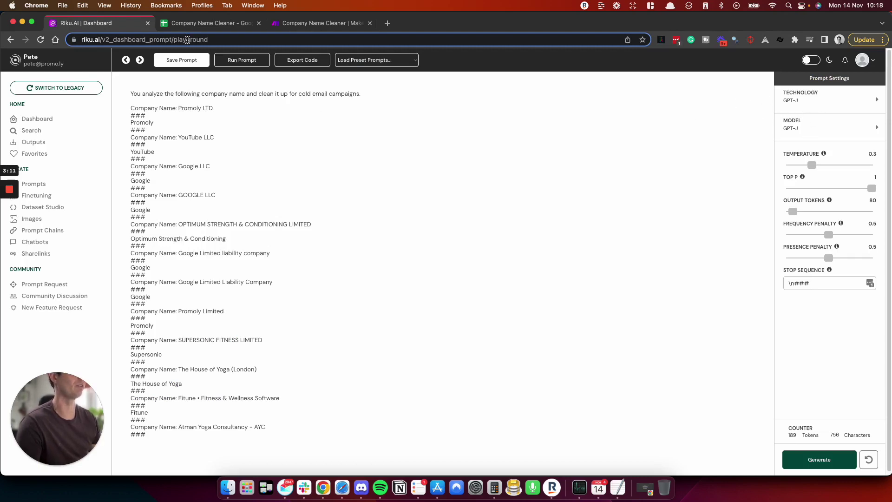
{"action": "left_click", "coordinate": [194, 25]}
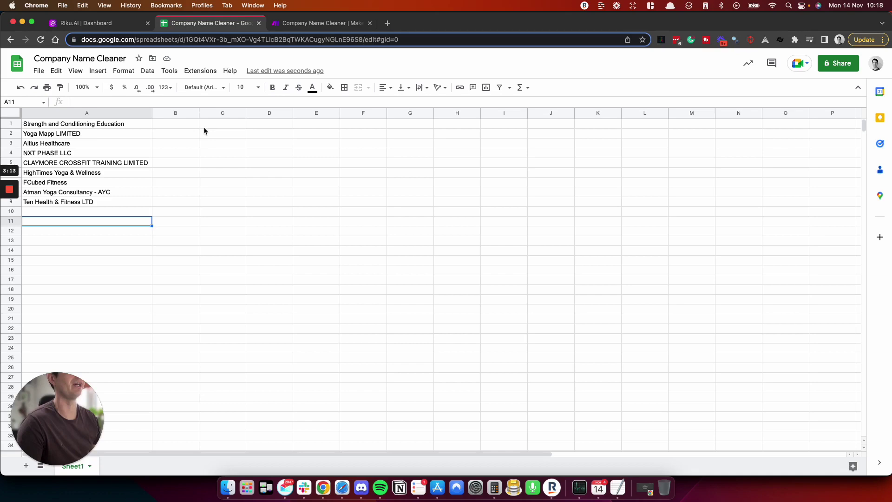
{"action": "left_click_drag", "start_coordinate": [169, 123], "coordinate": [170, 202]}
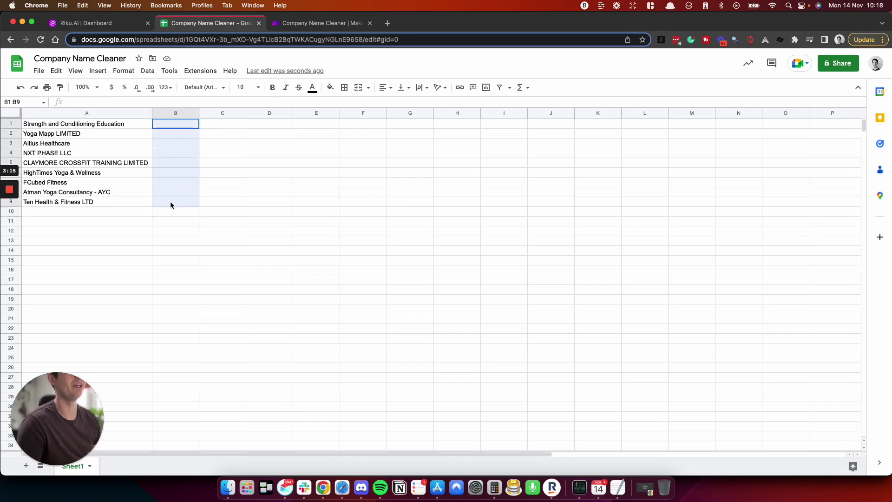
{"action": "left_click", "coordinate": [115, 203]}
{"action": "left_click", "coordinate": [305, 23]}
{"action": "left_click", "coordinate": [284, 241]}
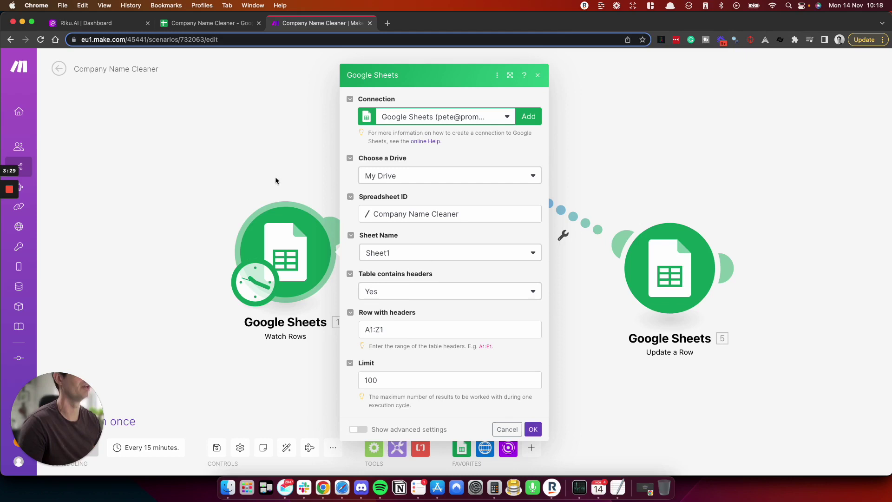
Verify Update a Row maps the HTTP Generated output into column B, then close it
{"action": "left_click", "coordinate": [669, 267]}
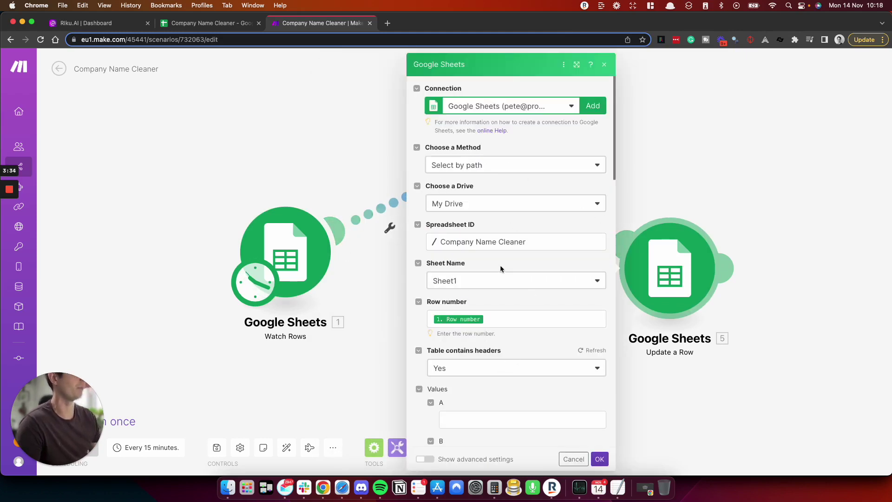
{"action": "scroll", "coordinate": [469, 225], "scroll_direction": "down", "scroll_amount": 3}
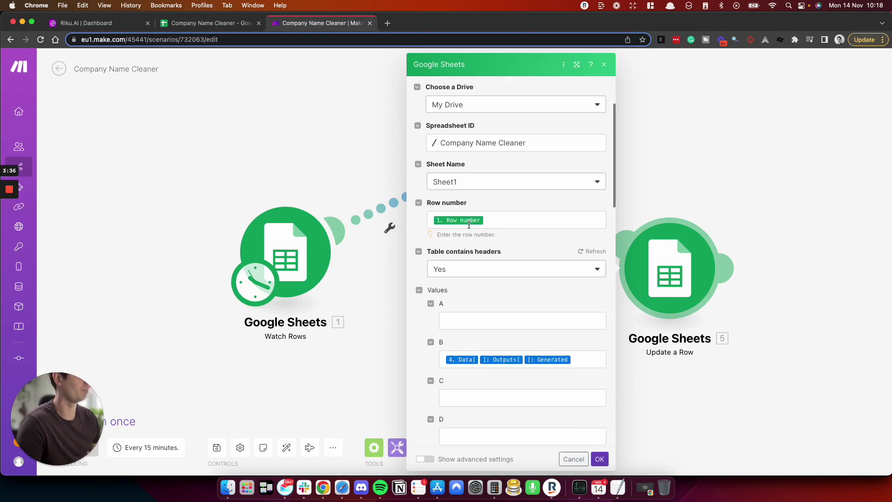
{"action": "triple_click", "coordinate": [450, 353]}
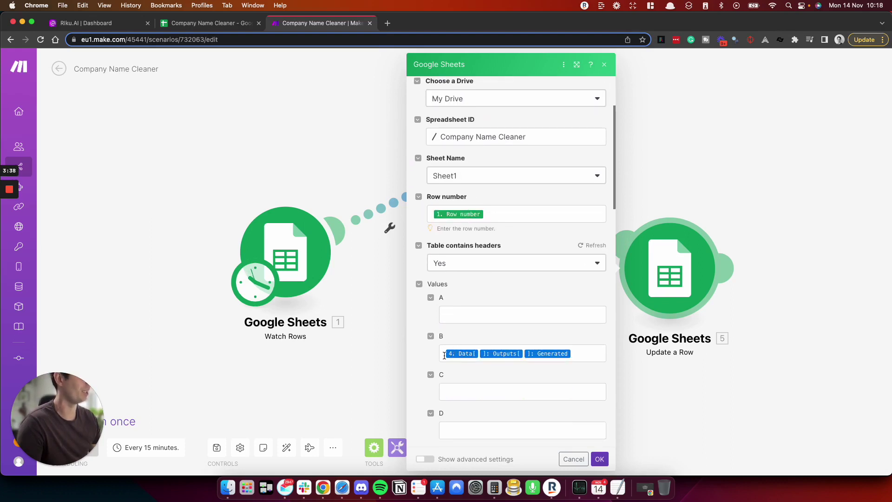
{"action": "left_click", "coordinate": [462, 355]}
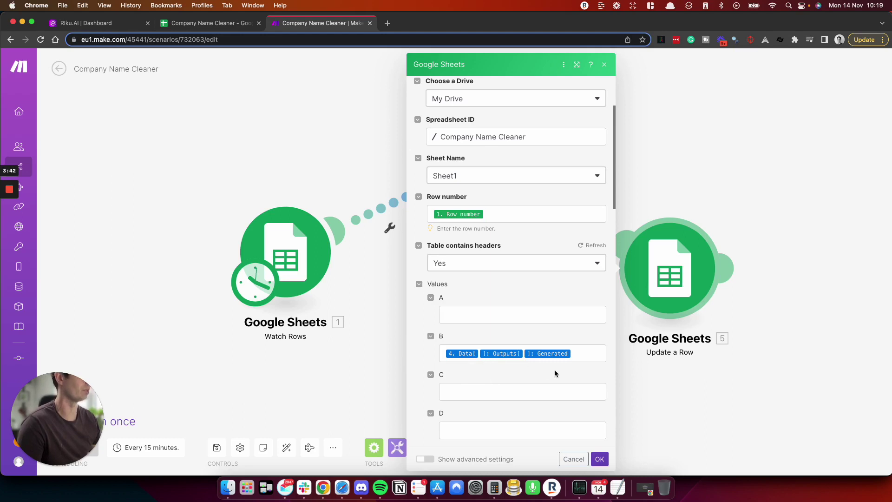
{"action": "left_click", "coordinate": [456, 353]}
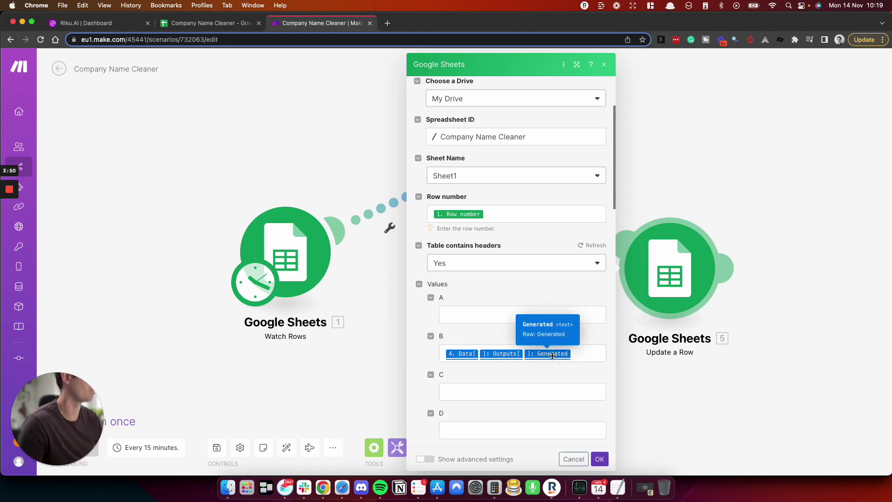
{"action": "scroll", "coordinate": [550, 361], "scroll_direction": "down", "scroll_amount": 1}
{"action": "left_click", "coordinate": [600, 459]}
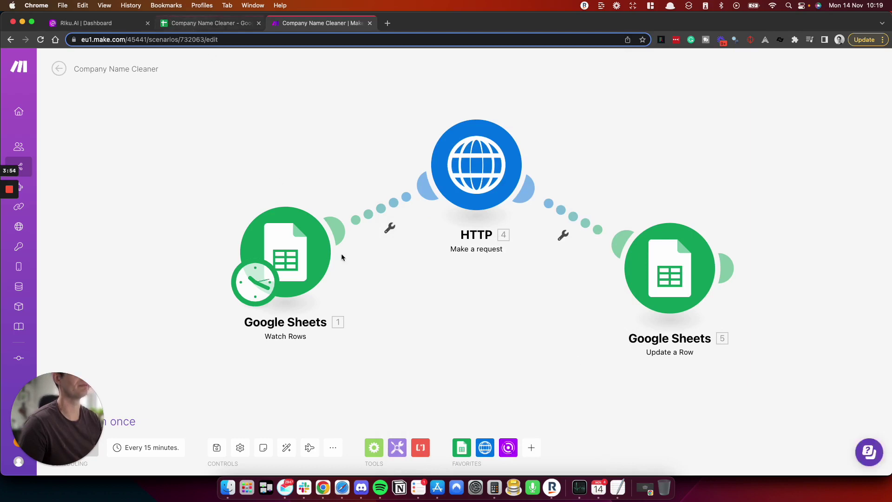
Change the Watch Rows trigger's Limit from 100 to 9 and save the settings
{"action": "right_click", "coordinate": [317, 265]}
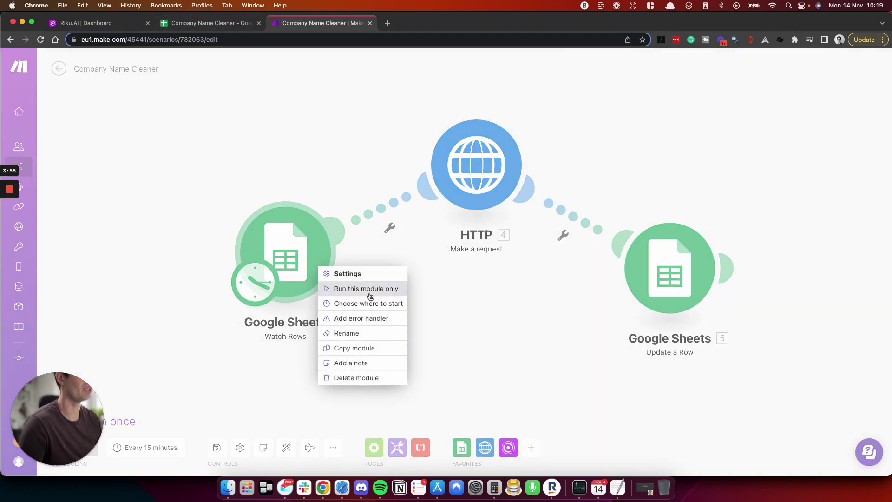
{"action": "left_click", "coordinate": [365, 273]}
{"action": "left_click", "coordinate": [192, 23]}
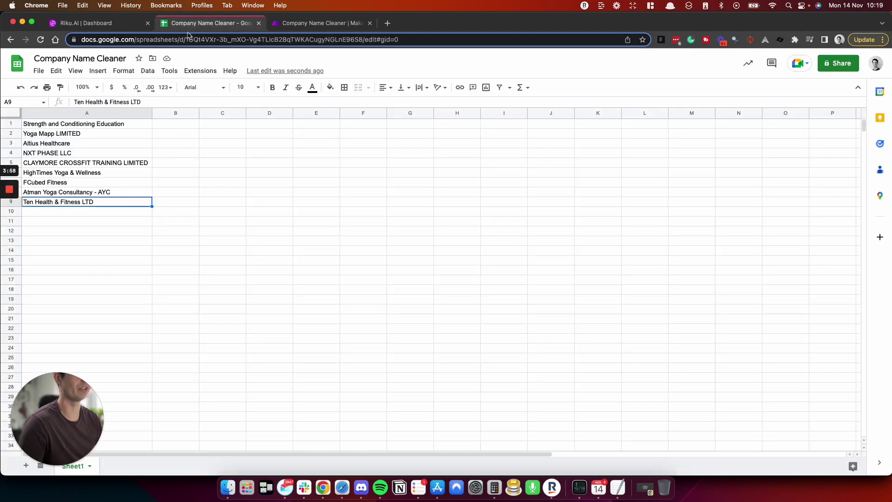
{"action": "left_click", "coordinate": [303, 22]}
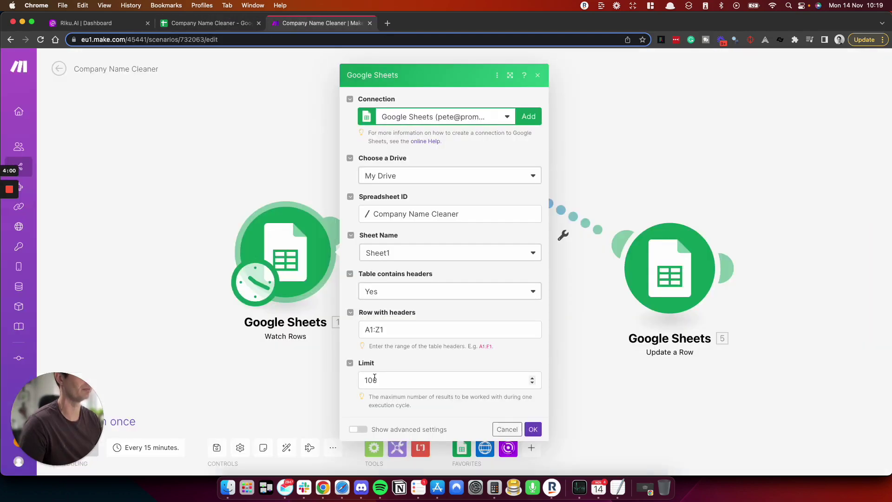
{"action": "double_click", "coordinate": [391, 381]}
{"action": "type", "text": "9"}
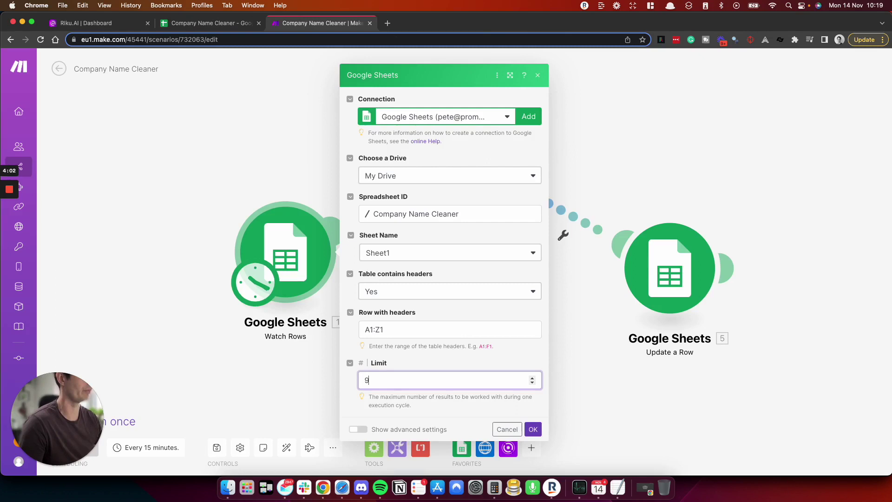
{"action": "left_click", "coordinate": [533, 429]}
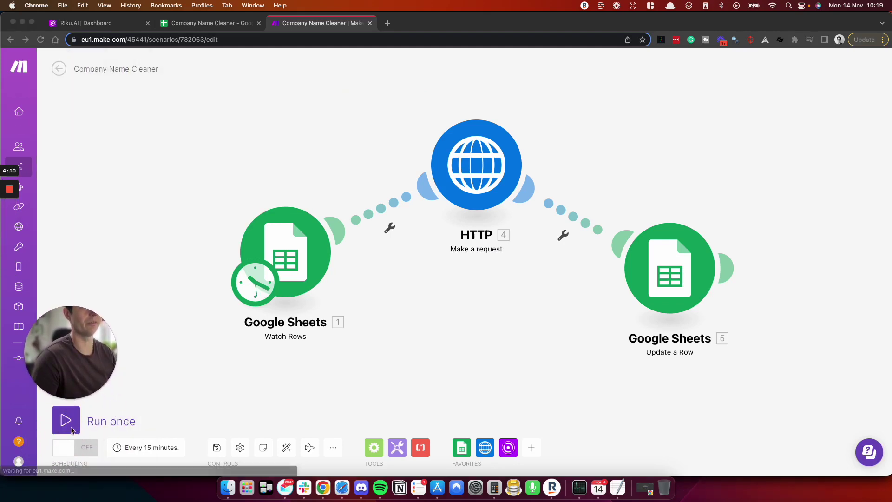
Run the scenario once, inspect the HTTP request output, and view the results in the sheet
{"action": "left_click", "coordinate": [67, 426]}
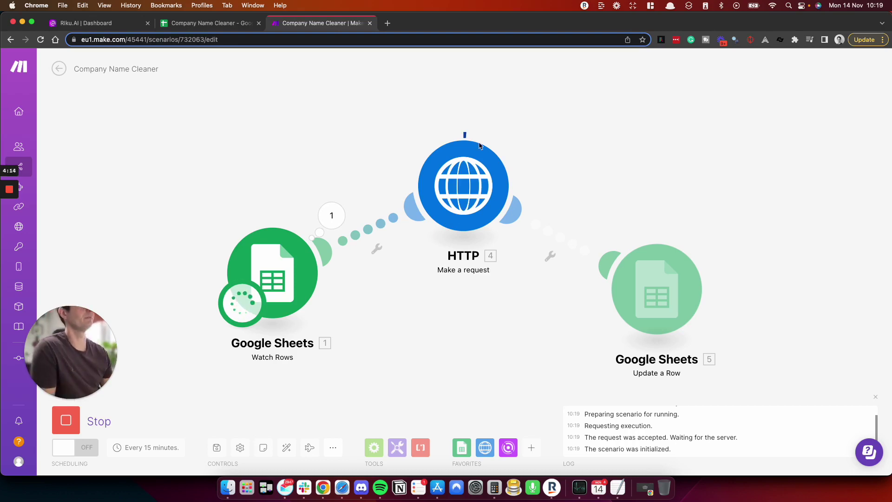
{"action": "left_click", "coordinate": [523, 129]}
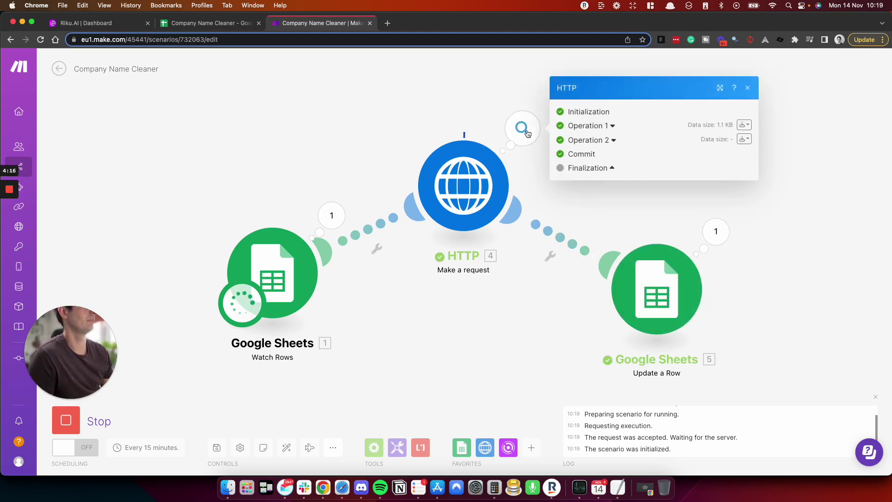
{"action": "left_click", "coordinate": [218, 23]}
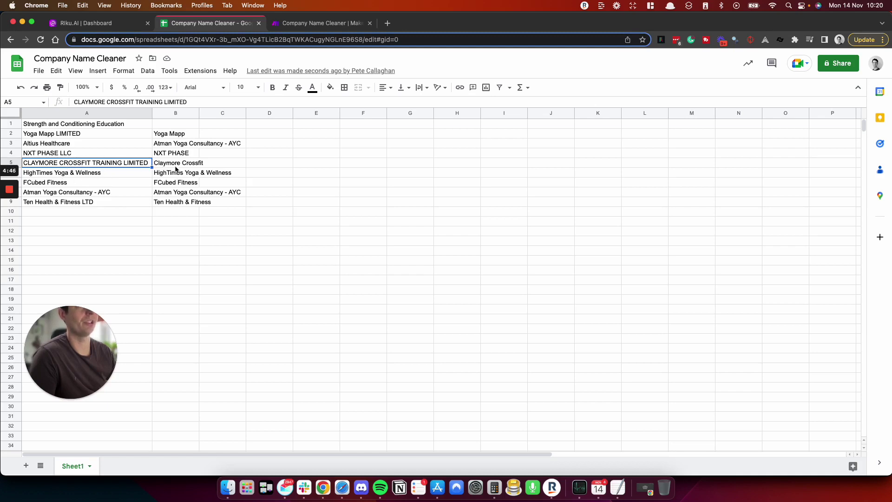
Widen column B so names like HighTimes Yoga & Wellness display in full
{"action": "left_click", "coordinate": [175, 166]}
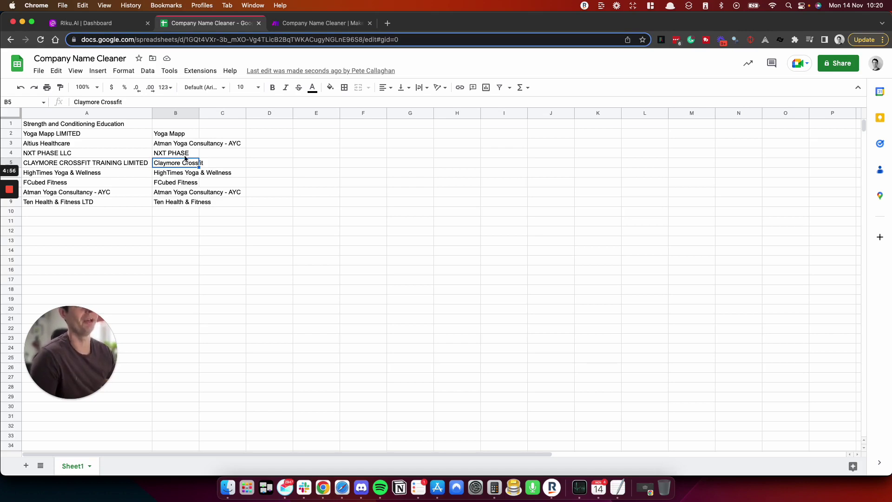
{"action": "left_click_drag", "start_coordinate": [199, 113], "coordinate": [246, 115]}
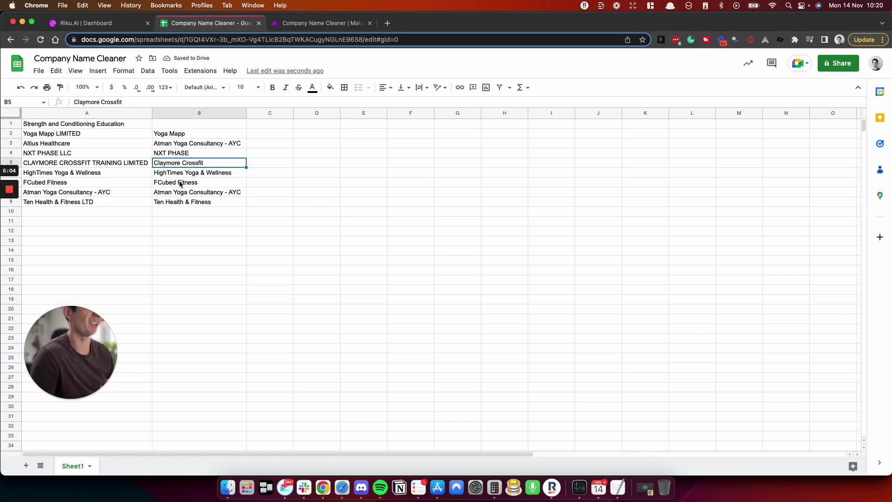
{"action": "left_click", "coordinate": [84, 194]}
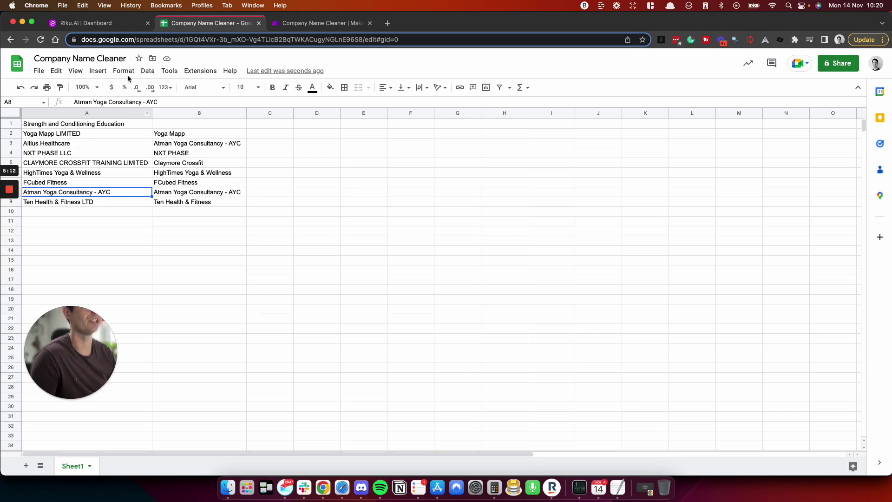
Add a line after the last ### and paste 'Atman Yoga Consultancy' as the final answer
{"action": "left_click", "coordinate": [102, 24]}
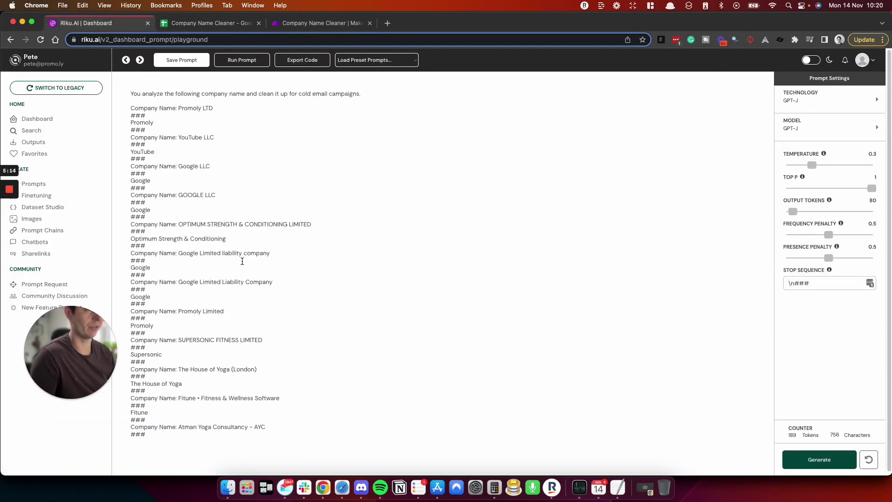
{"action": "scroll", "coordinate": [240, 271], "scroll_direction": "down", "scroll_amount": 1}
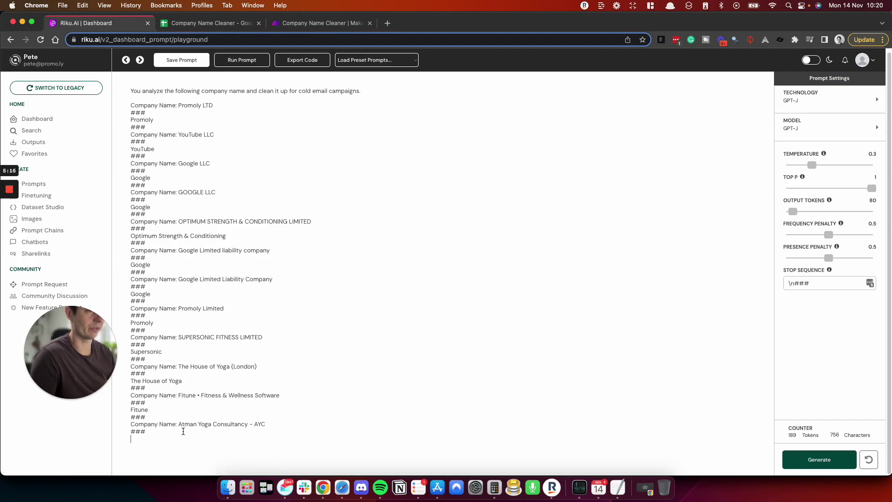
{"action": "key", "text": "Return"}
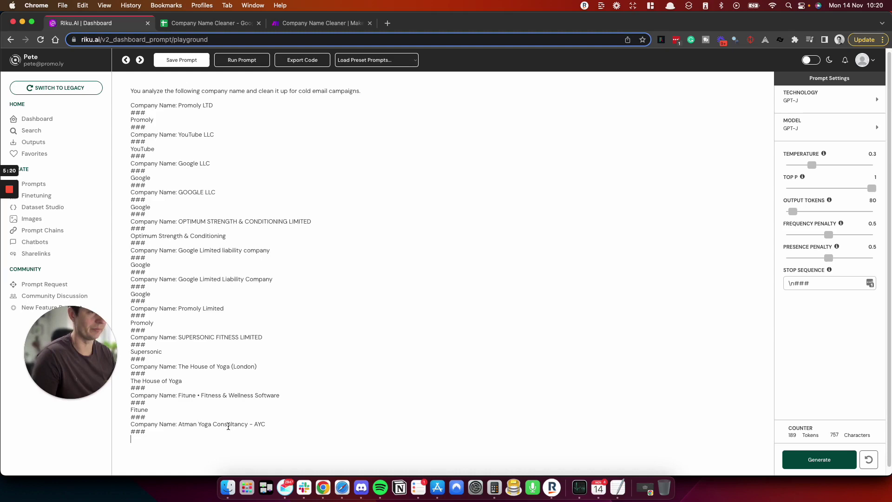
{"action": "left_click_drag", "start_coordinate": [245, 425], "coordinate": [178, 424]}
{"action": "key", "text": "super+c"}
{"action": "left_click", "coordinate": [158, 438]}
{"action": "key", "text": "super+v"}
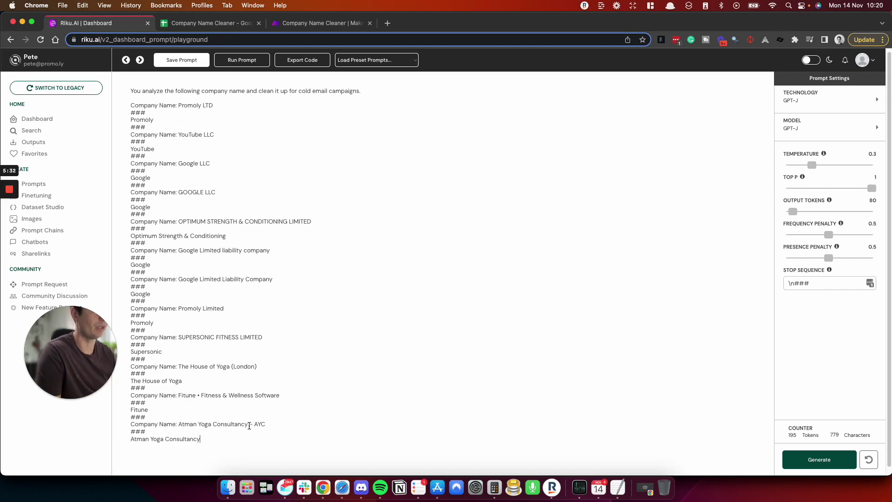
{"action": "left_click_drag", "start_coordinate": [249, 426], "coordinate": [263, 424]}
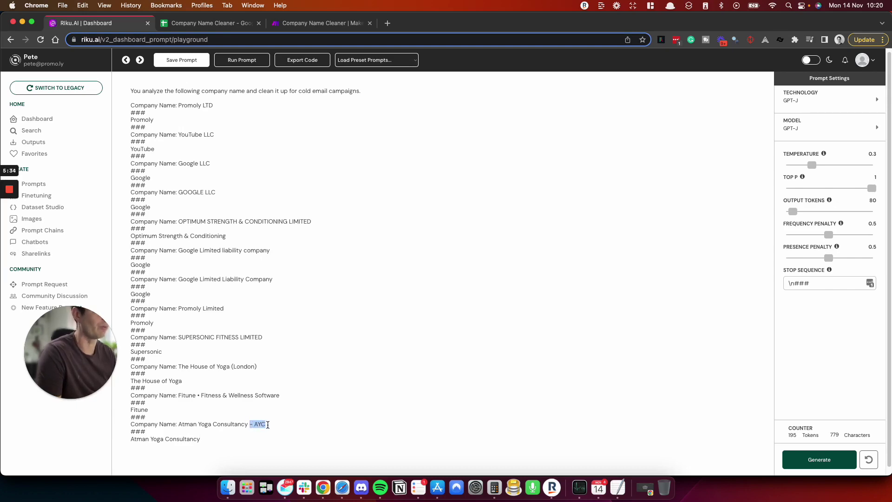
{"action": "left_click", "coordinate": [268, 424]}
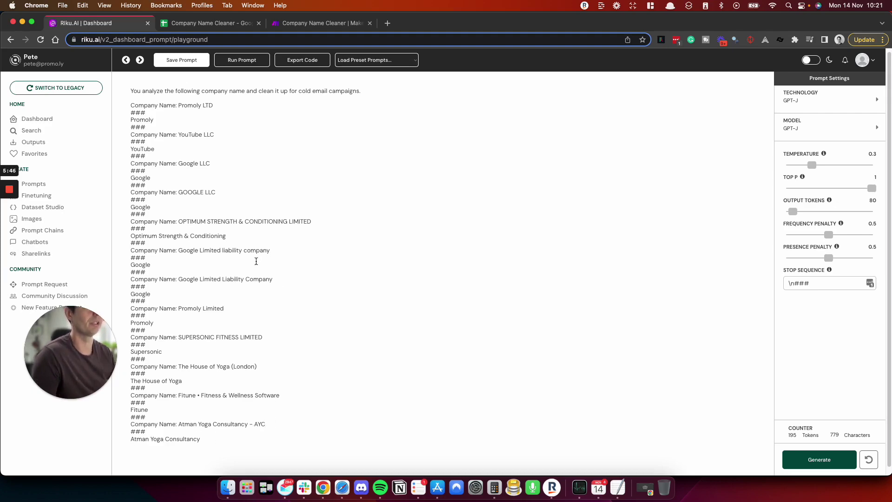
{"action": "left_click", "coordinate": [197, 23]}
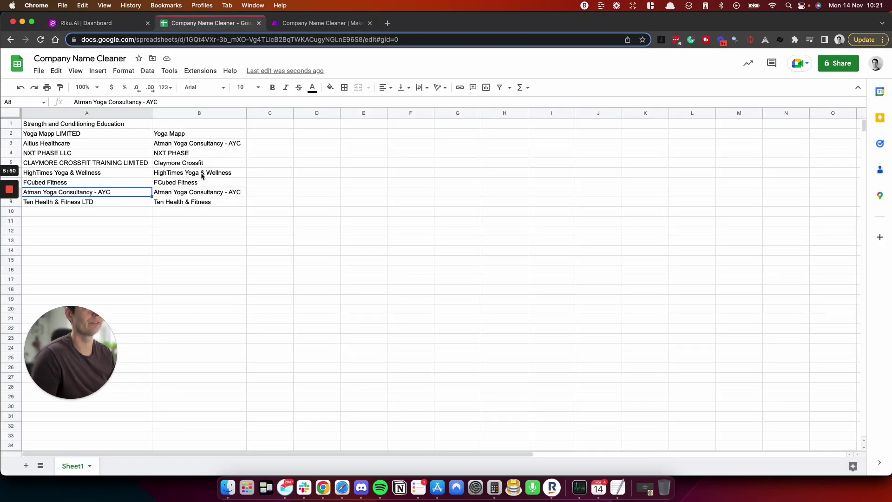
Compare the original names in A2, A4, A6, A7 and A1 with their cleaned versions
{"action": "left_click", "coordinate": [52, 136]}
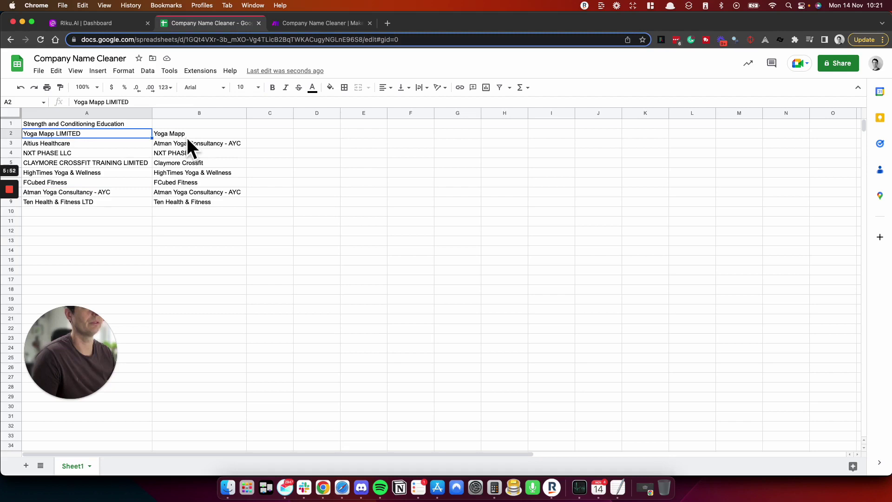
{"action": "left_click", "coordinate": [56, 154]}
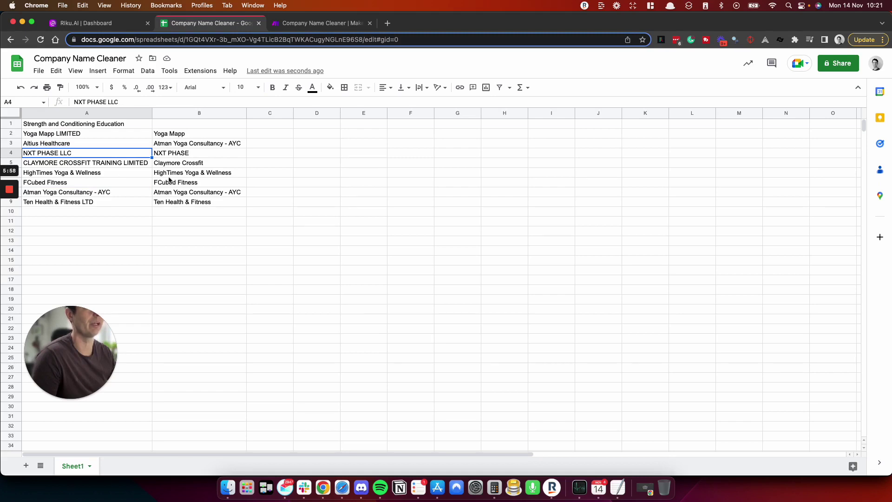
{"action": "left_click", "coordinate": [56, 175]}
{"action": "left_click", "coordinate": [48, 185]}
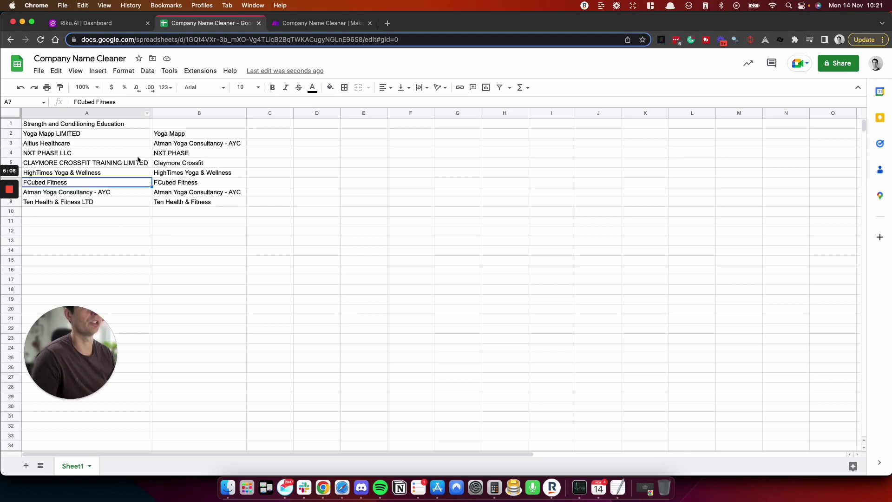
{"action": "left_click", "coordinate": [121, 126]}
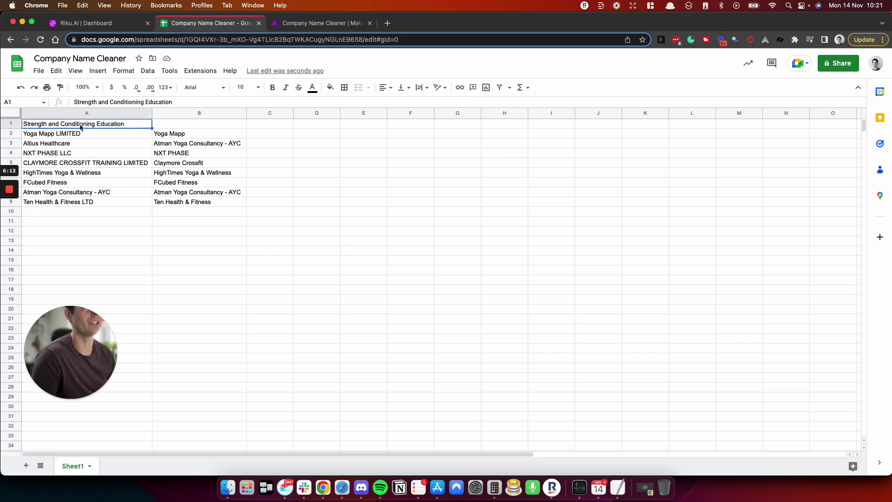
Insert a header row reading 'Unclened' and 'Cleaned', and clear the old cleaned names
{"action": "right_click", "coordinate": [10, 126]}
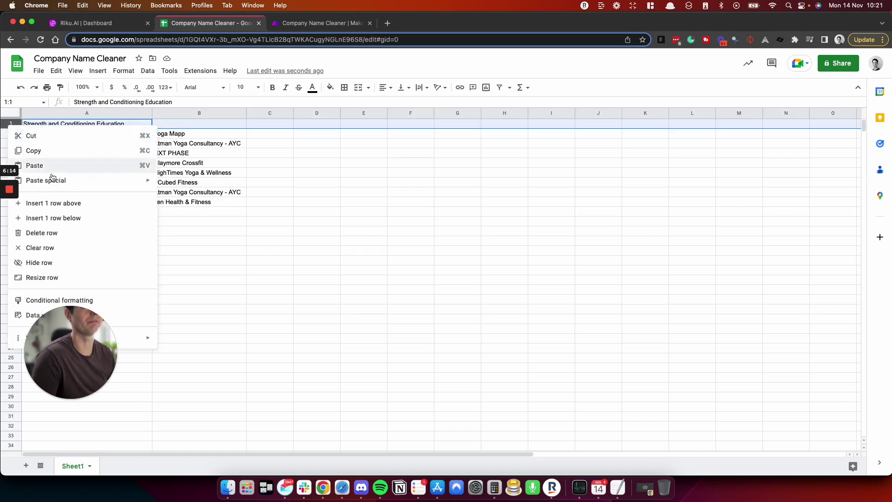
{"action": "left_click", "coordinate": [93, 201]}
{"action": "left_click", "coordinate": [87, 124]}
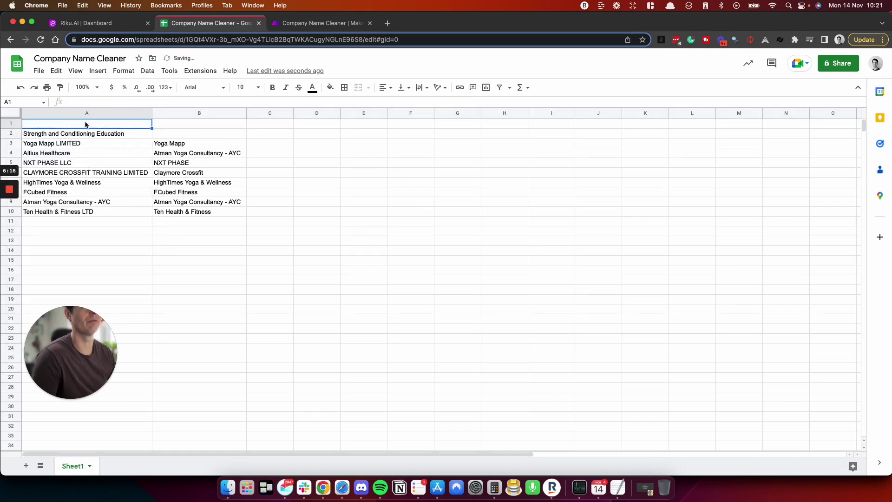
{"action": "type", "text": "Unclened"}
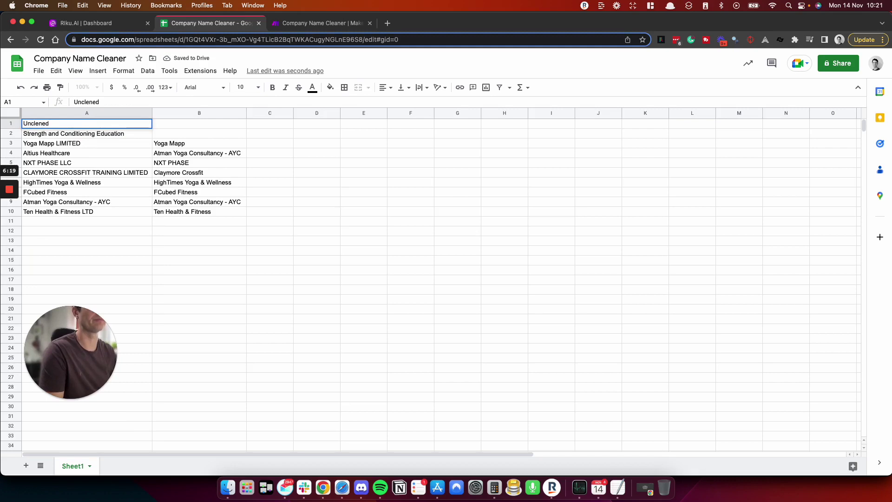
{"action": "key", "text": "Tab"}
{"action": "type", "text": "C"}
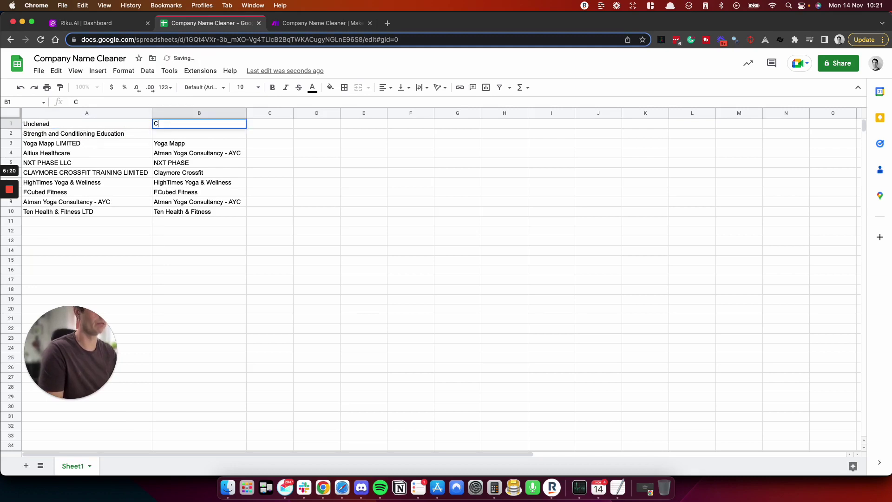
{"action": "type", "text": "le"}
{"action": "key", "text": "BackSpace"}
{"action": "type", "text": "leaned"}
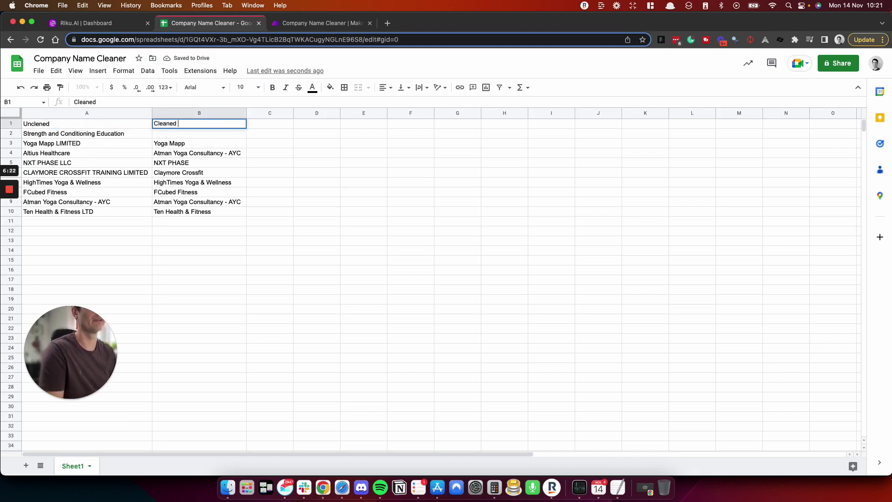
{"action": "key", "text": "Return"}
{"action": "left_click_drag", "start_coordinate": [220, 147], "coordinate": [215, 211]}
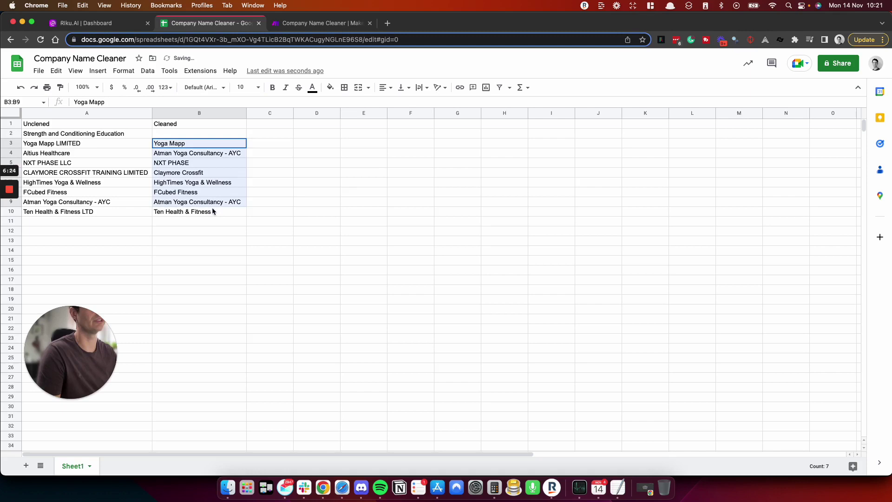
{"action": "key", "text": "Delete"}
Enter 'Google LLC' and 'Stripe PLC' as new company names in A11 and A12
{"action": "left_click", "coordinate": [43, 223]}
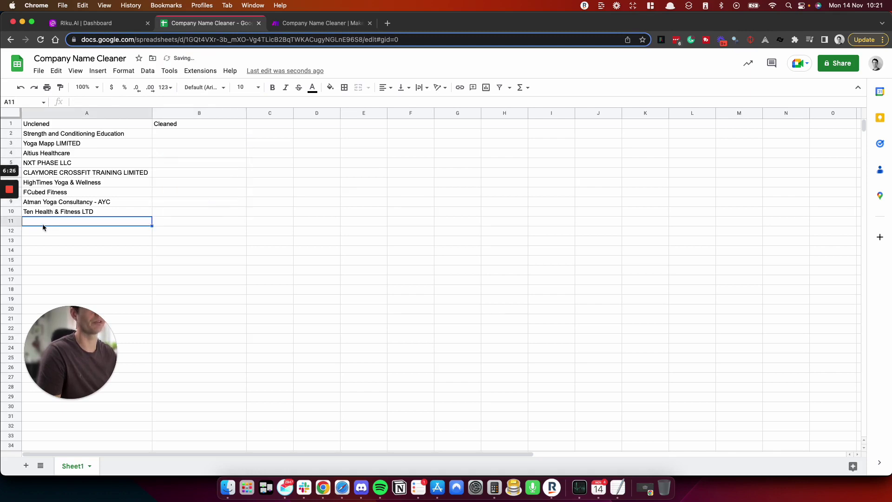
{"action": "type", "text": "Google LLC"}
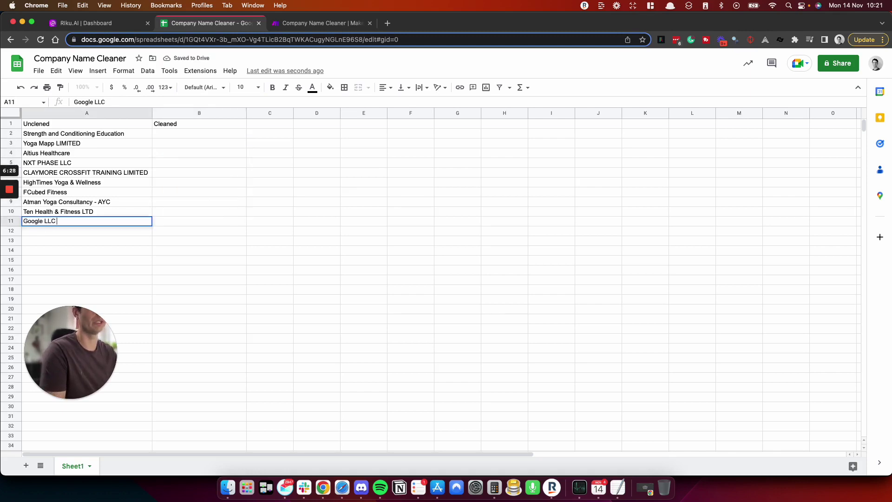
{"action": "key", "text": "Return"}
{"action": "type", "text": "Stri"}
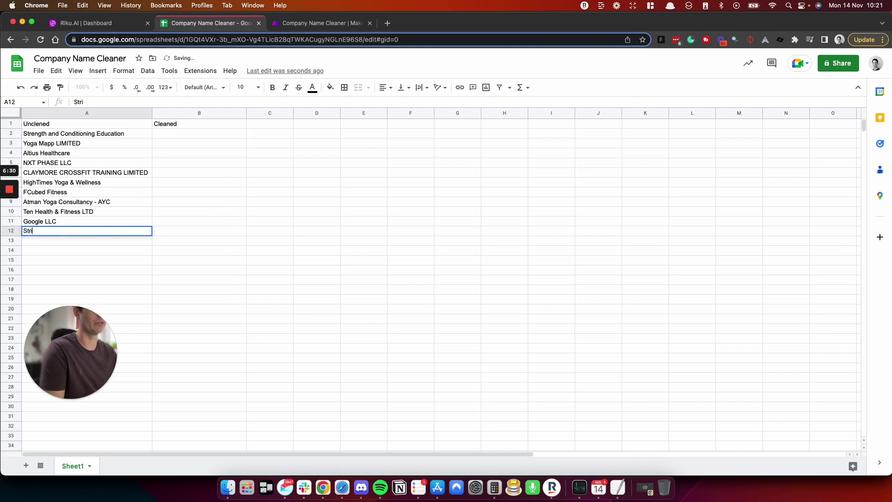
{"action": "type", "text": "pe PLC"}
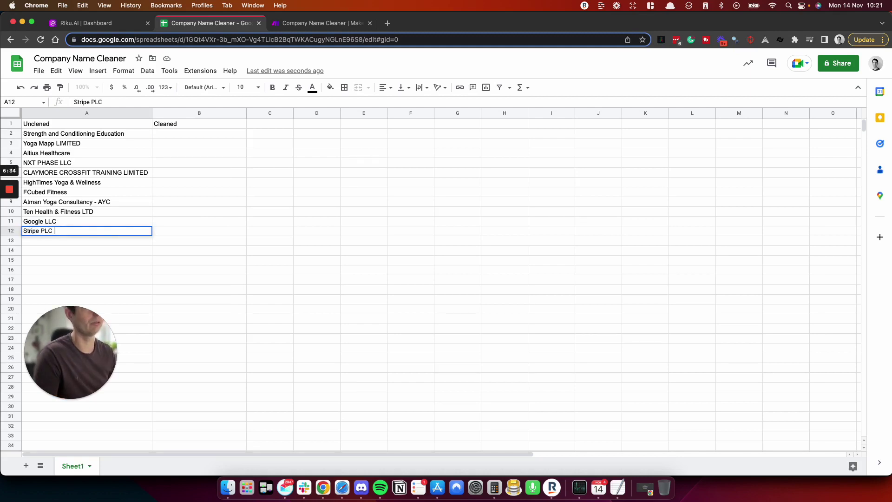
{"action": "key", "text": "Return"}
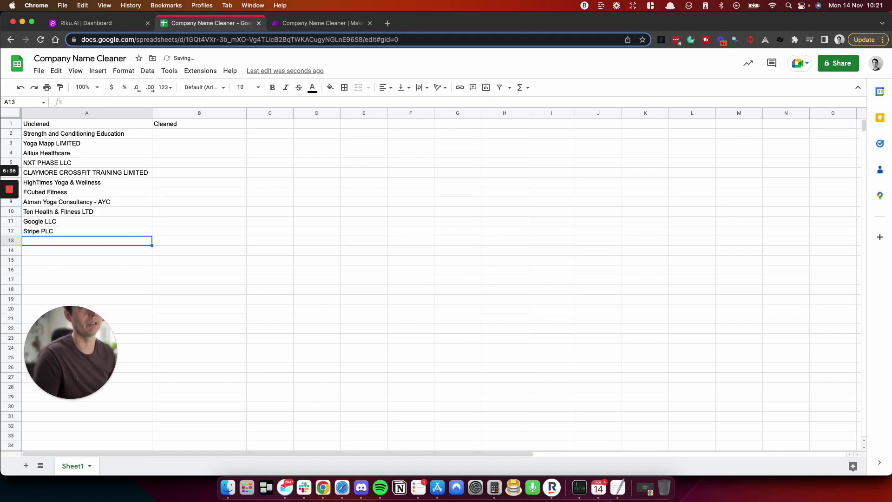
Enter 'Google Sheets LTD' and 'Riku LIMITED' in the next empty rows
{"action": "left_click", "coordinate": [86, 231]}
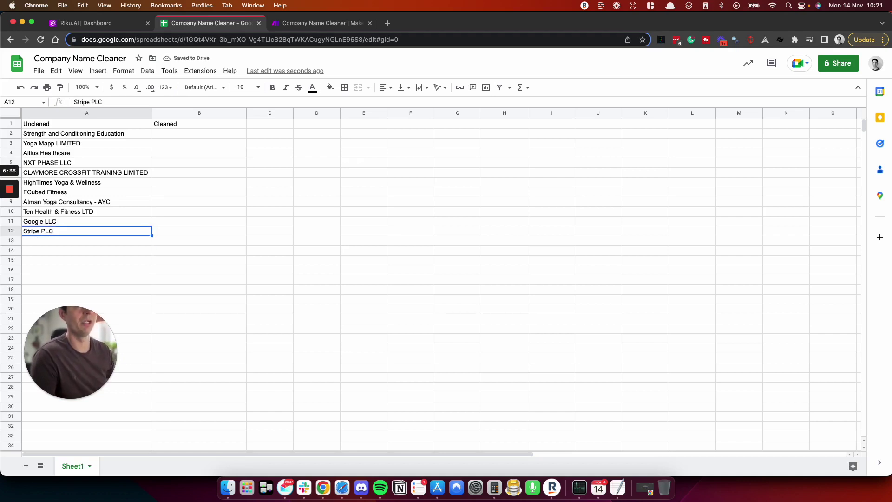
{"action": "left_click", "coordinate": [49, 239]}
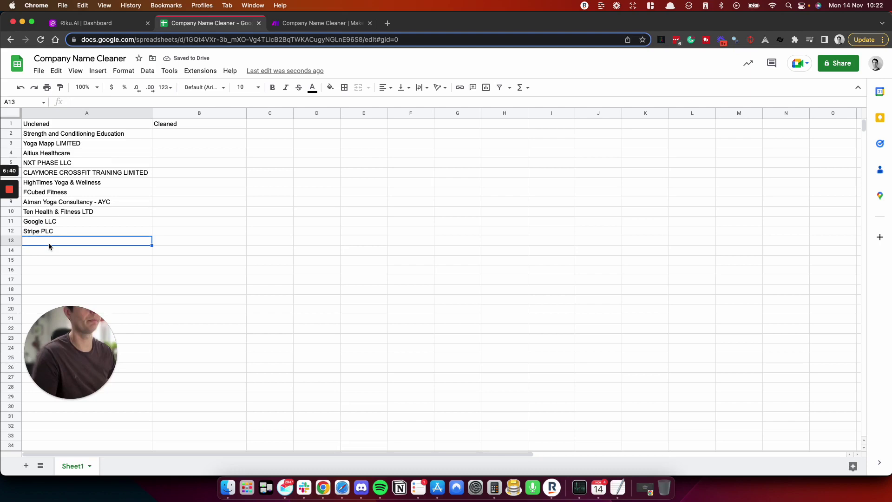
{"action": "type", "text": "Google"}
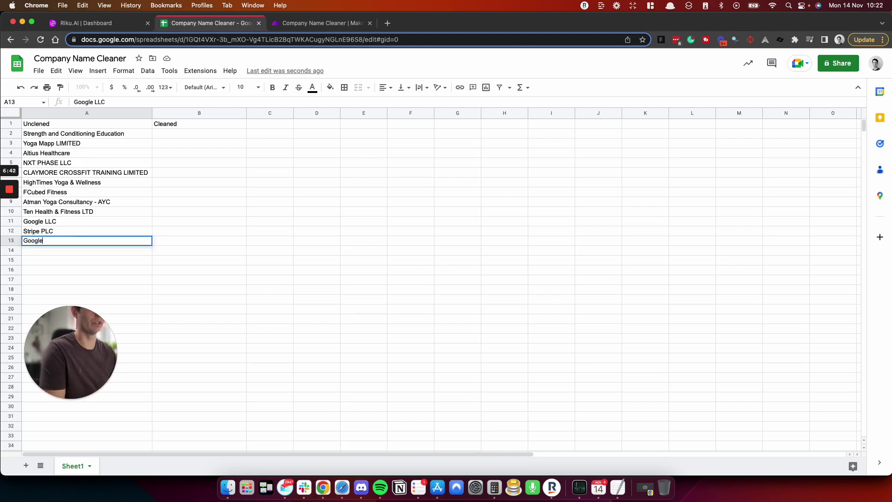
{"action": "type", "text": " SHe"}
{"action": "key", "text": "BackSpace"}
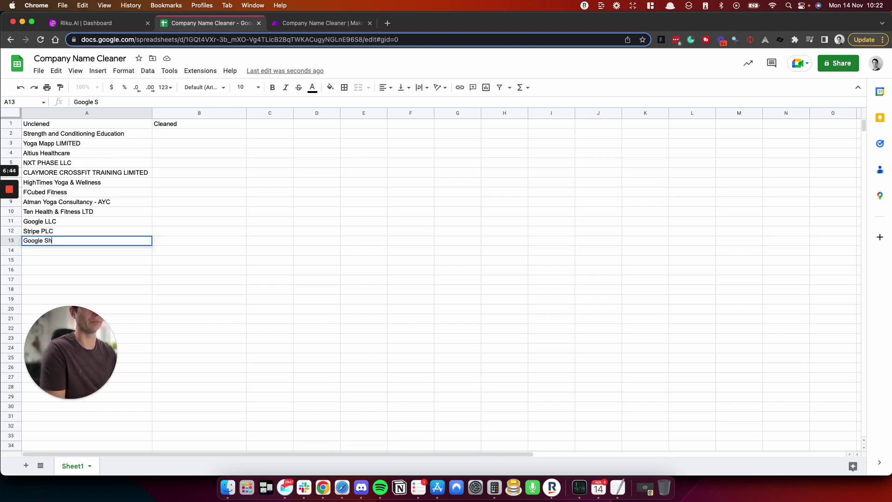
{"action": "type", "text": "eets LTD"}
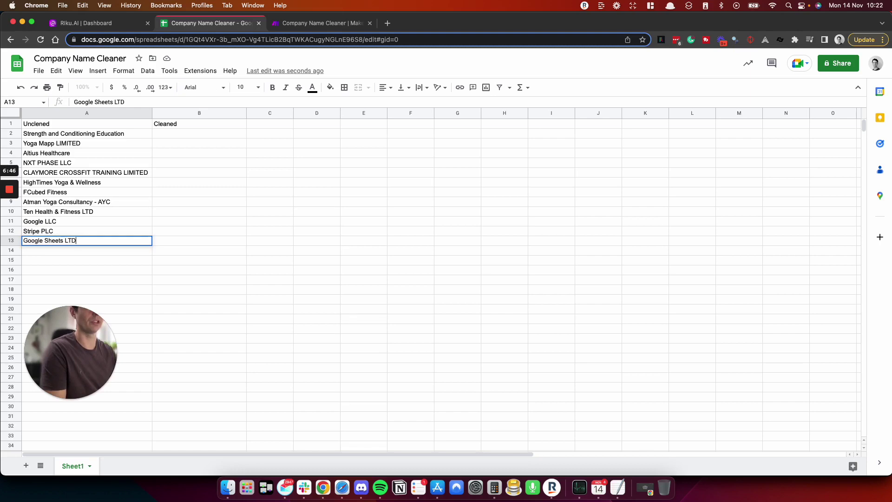
{"action": "key", "text": "Return"}
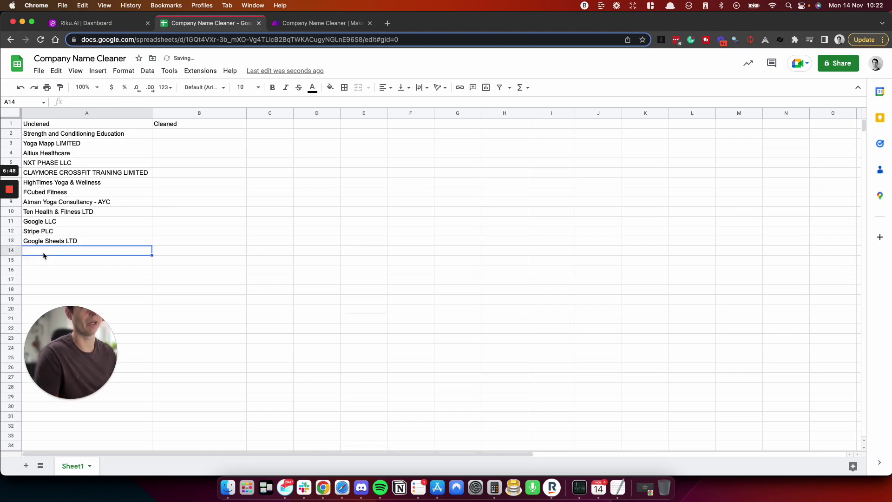
{"action": "type", "text": "Ri"}
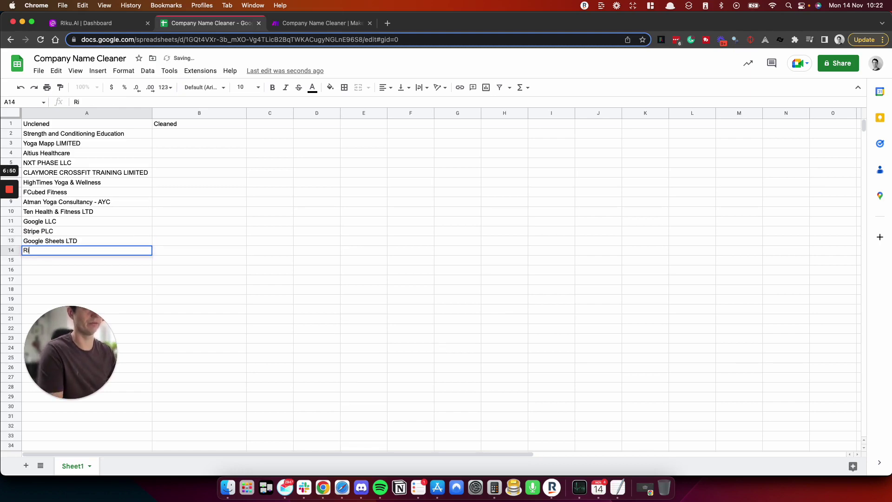
{"action": "type", "text": "ku LIMITED"}
{"action": "key", "text": "Return"}
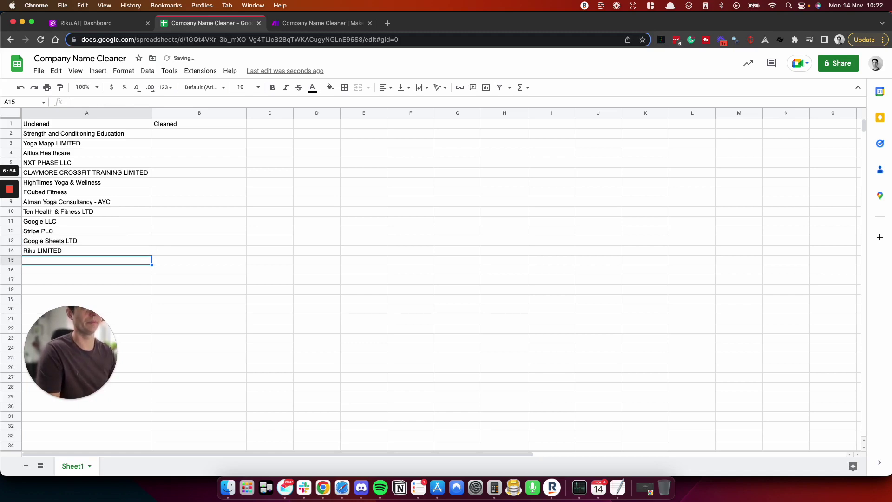
Move HighTimes Yoga & Wellness out of row 7 into the empty row 15
{"action": "left_click", "coordinate": [75, 251]}
{"action": "left_click", "coordinate": [86, 183]}
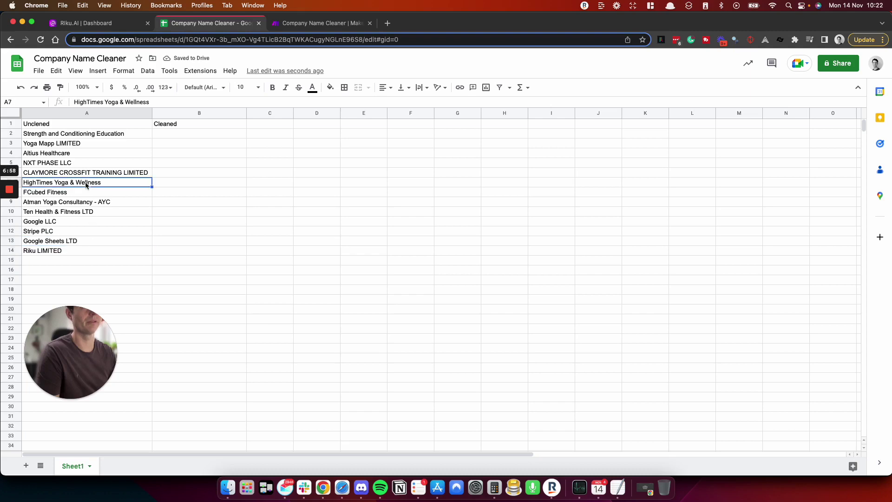
{"action": "mouse_move", "coordinate": [80, 187]}
{"action": "left_mouse_down"}
{"action": "mouse_move", "coordinate": [83, 235]}
{"action": "mouse_move", "coordinate": [82, 184]}
{"action": "left_mouse_up"}
{"action": "key", "text": "cmd+c"}
{"action": "left_click", "coordinate": [84, 261]}
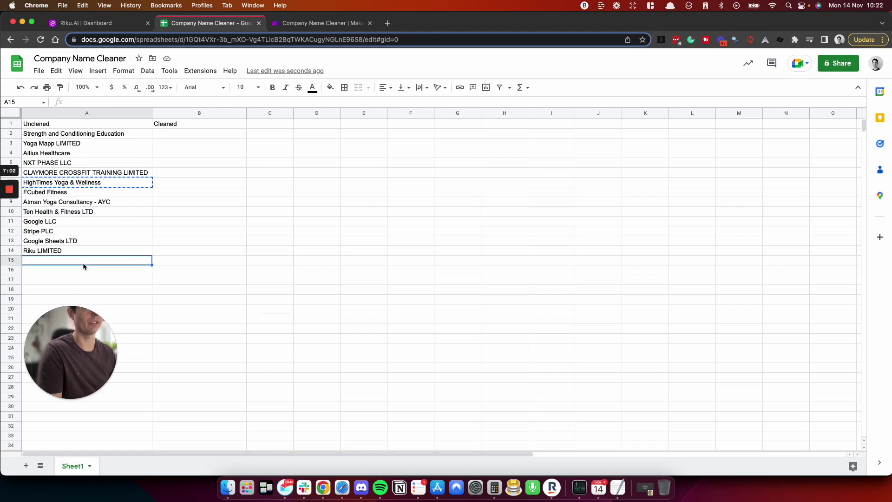
{"action": "key", "text": "cmd+v"}
Place Riku LIMITED in A7 and HighTimes Yoga & Wellness in A14
{"action": "left_click", "coordinate": [80, 251]}
{"action": "key", "text": "cmd+x"}
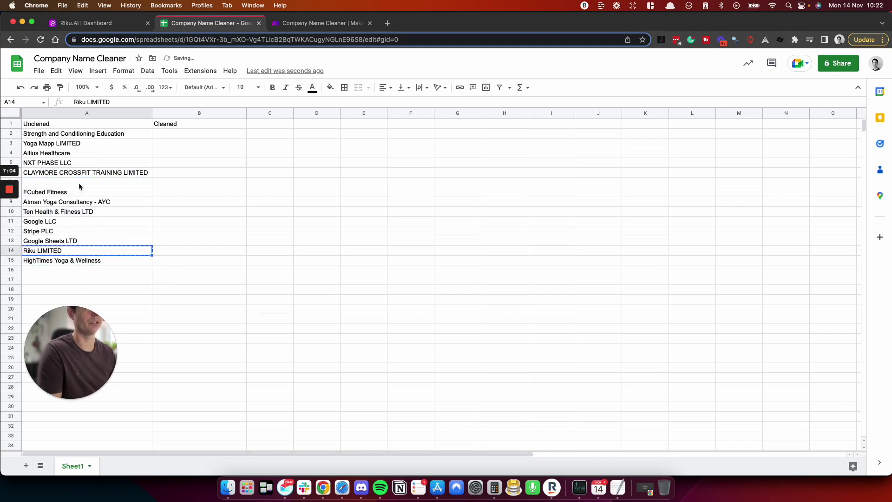
{"action": "left_click", "coordinate": [79, 183]}
{"action": "key", "text": "cmd+v"}
{"action": "left_click", "coordinate": [72, 259]}
{"action": "key", "text": "cmd+x"}
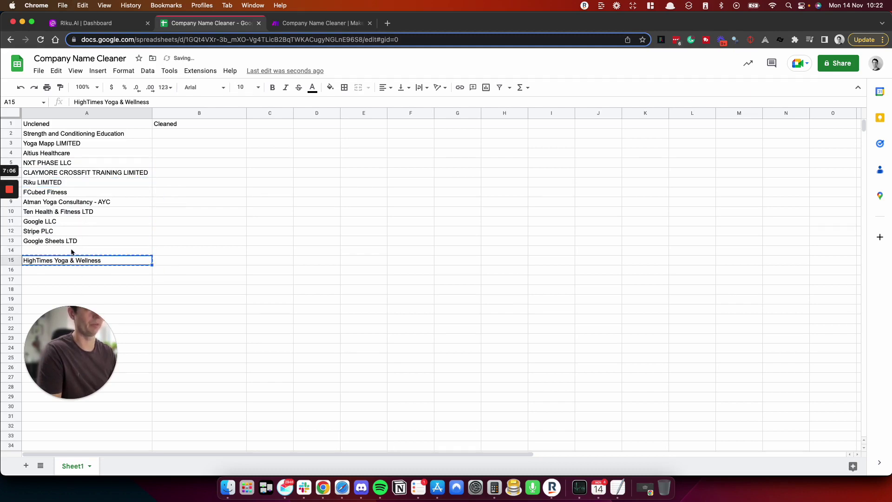
{"action": "left_click", "coordinate": [73, 250]}
{"action": "key", "text": "cmd+v"}
{"action": "left_click", "coordinate": [78, 265]}
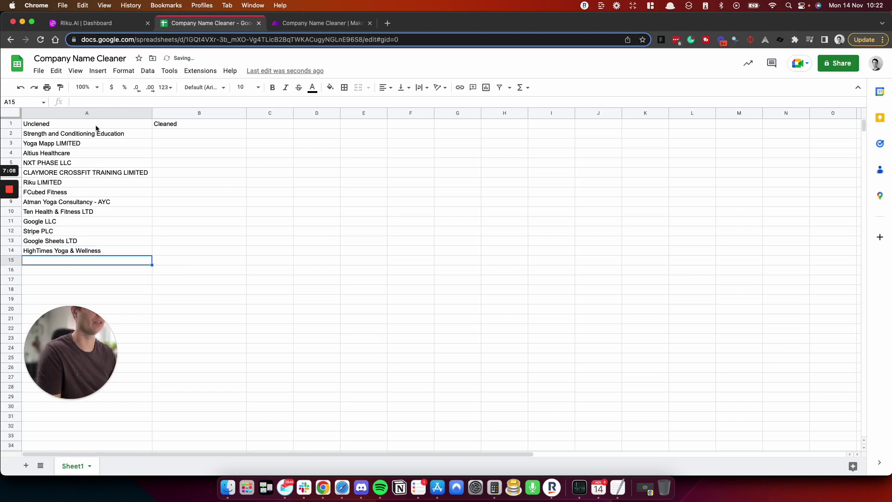
Pass through the Riku playground and spreadsheet to return to the Make scenario
{"action": "left_click", "coordinate": [93, 24]}
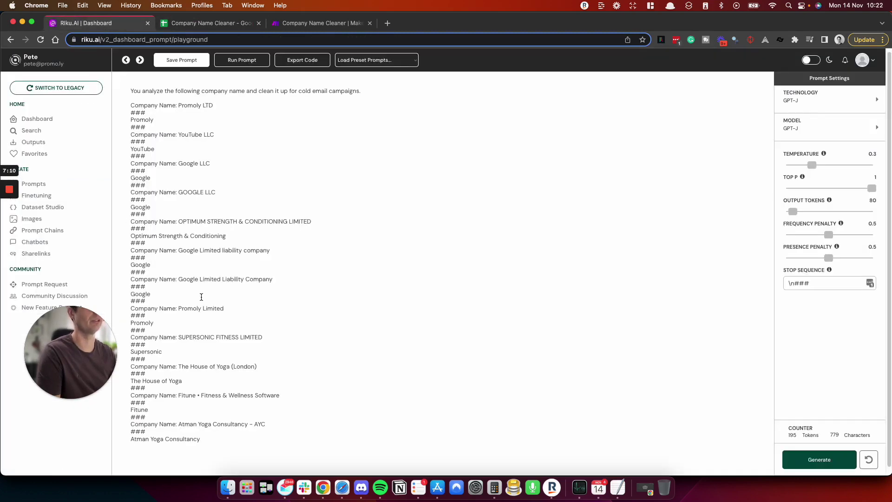
{"action": "left_click", "coordinate": [172, 25]}
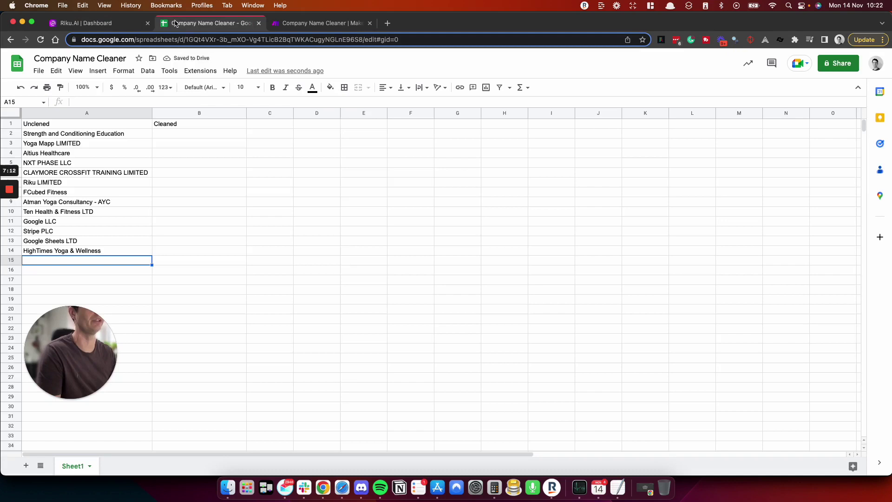
{"action": "left_click", "coordinate": [355, 24]}
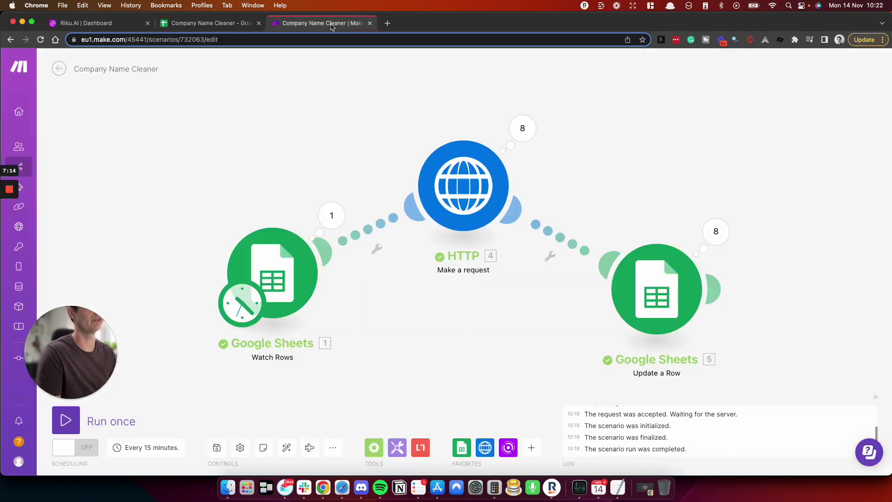
Run the scenario once, then clear the cleaned names it wrote in B10:B14
{"action": "left_click", "coordinate": [65, 421]}
{"action": "left_click", "coordinate": [195, 26]}
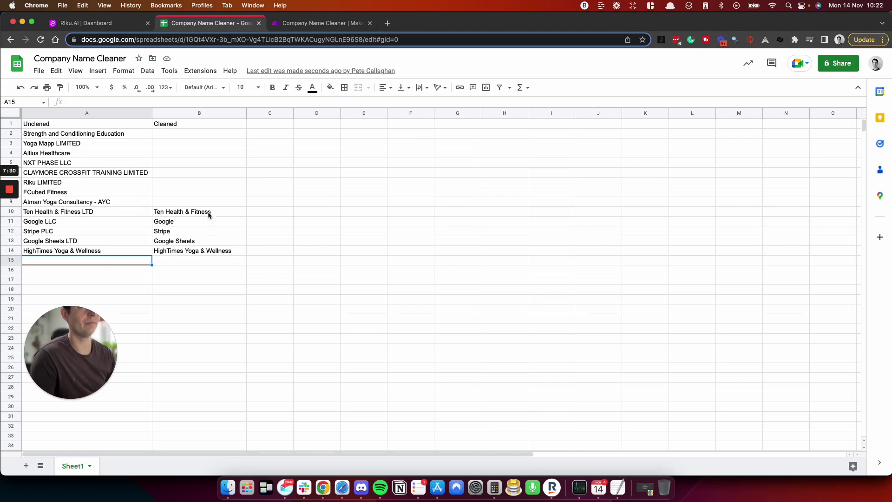
{"action": "left_click_drag", "start_coordinate": [208, 213], "coordinate": [208, 255]}
{"action": "key", "text": "Delete"}
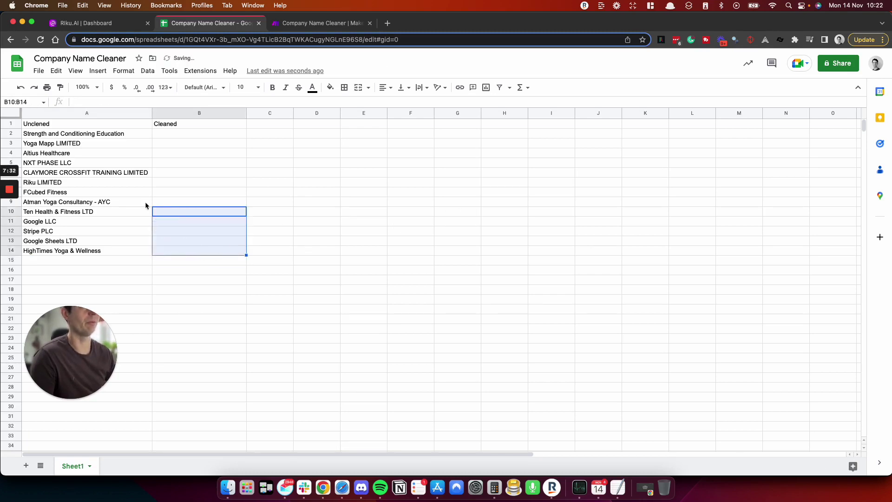
{"action": "left_click", "coordinate": [143, 133]}
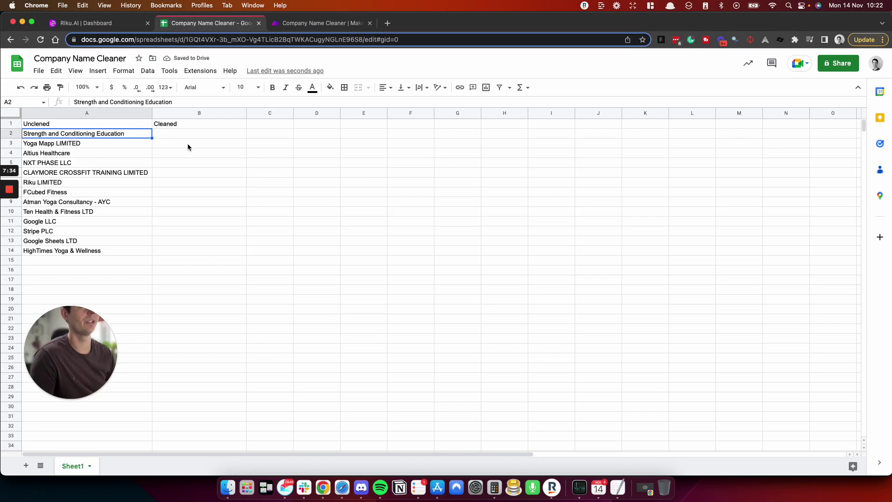
{"action": "left_click", "coordinate": [109, 26]}
Set the Watch Rows trigger to start from All rows and run the scenario once
{"action": "left_click", "coordinate": [320, 23]}
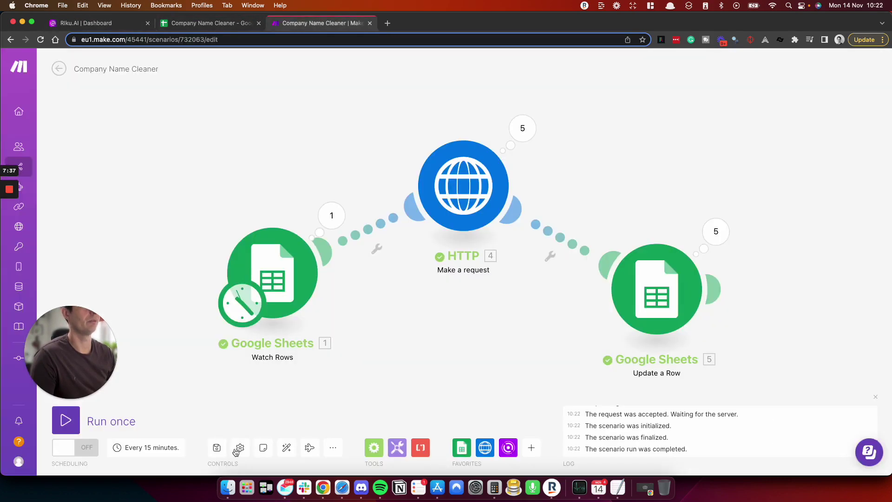
{"action": "right_click", "coordinate": [274, 293]}
{"action": "left_click", "coordinate": [338, 334]}
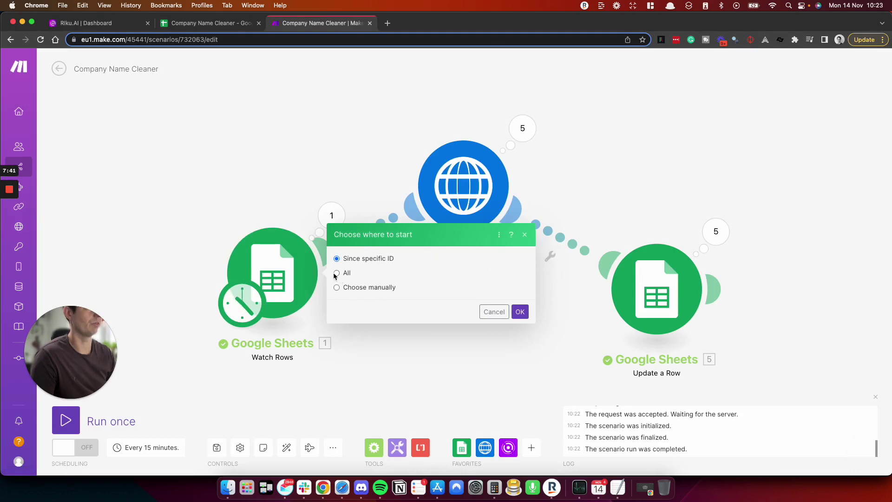
{"action": "left_click", "coordinate": [520, 312]}
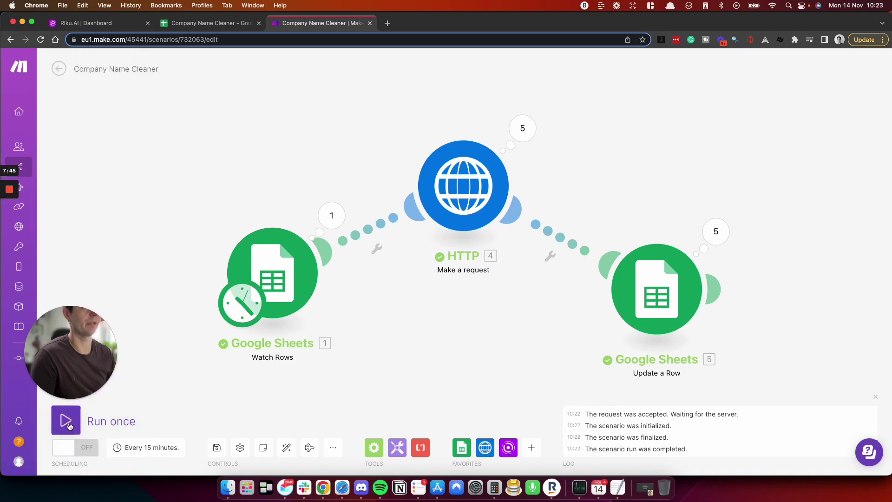
{"action": "left_click", "coordinate": [65, 420]}
{"action": "left_click", "coordinate": [195, 26]}
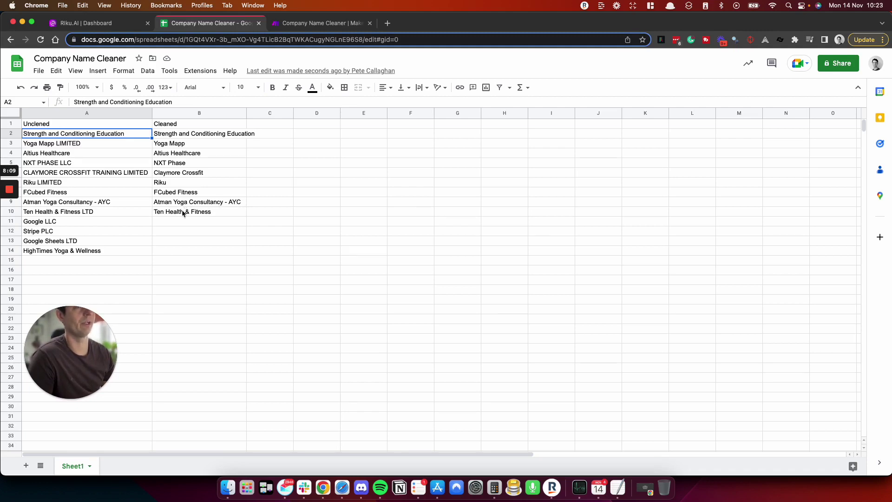
Run the Make scenario again and check the Cleaned column in the sheet
{"action": "left_click", "coordinate": [117, 24]}
{"action": "left_click", "coordinate": [319, 25]}
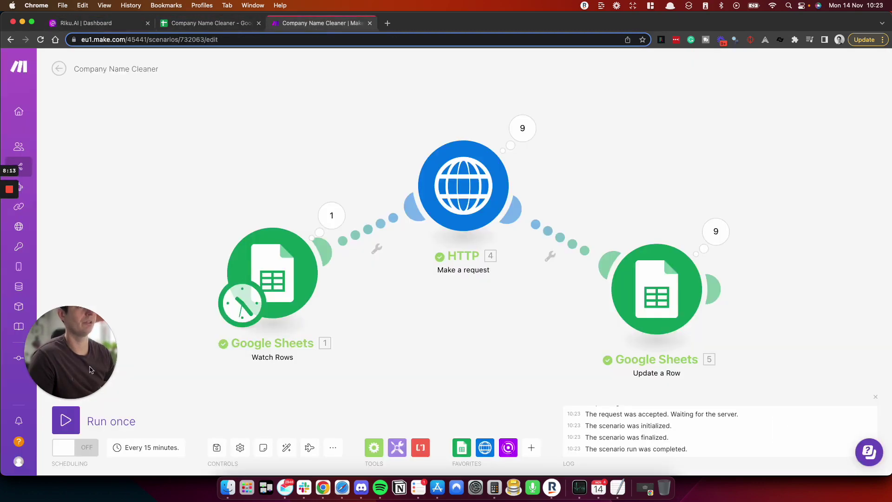
{"action": "left_click", "coordinate": [77, 425]}
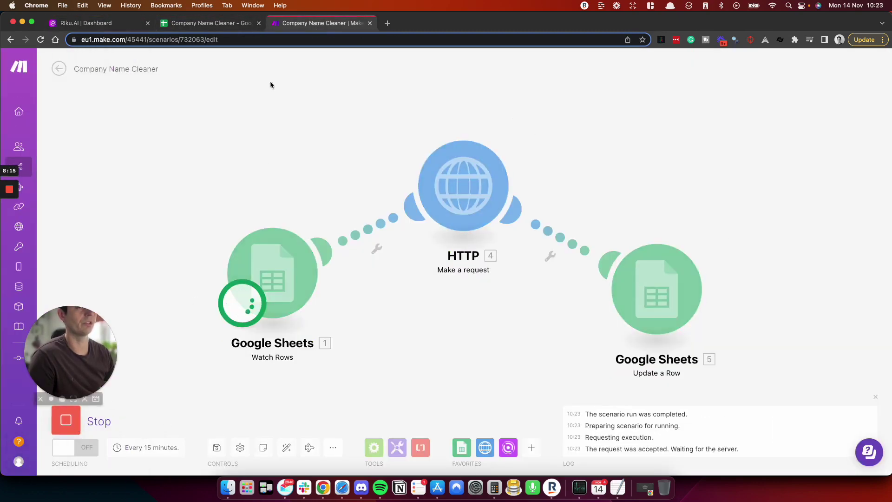
{"action": "left_click", "coordinate": [209, 23]}
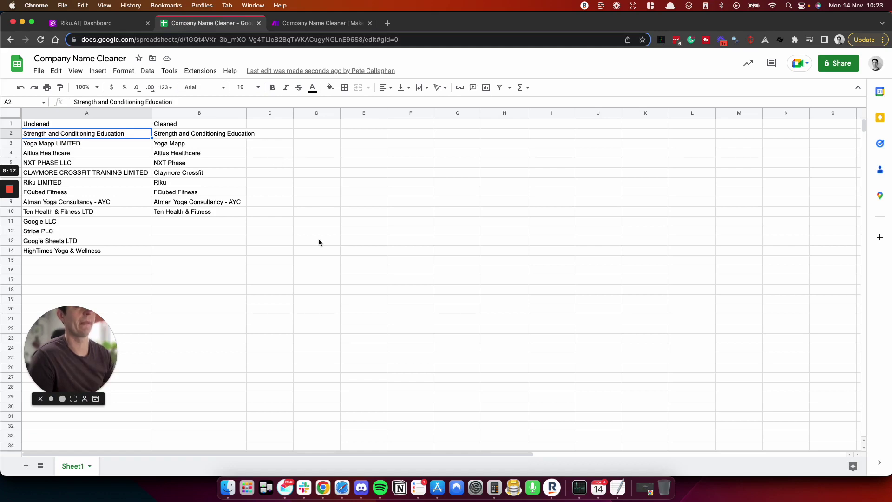